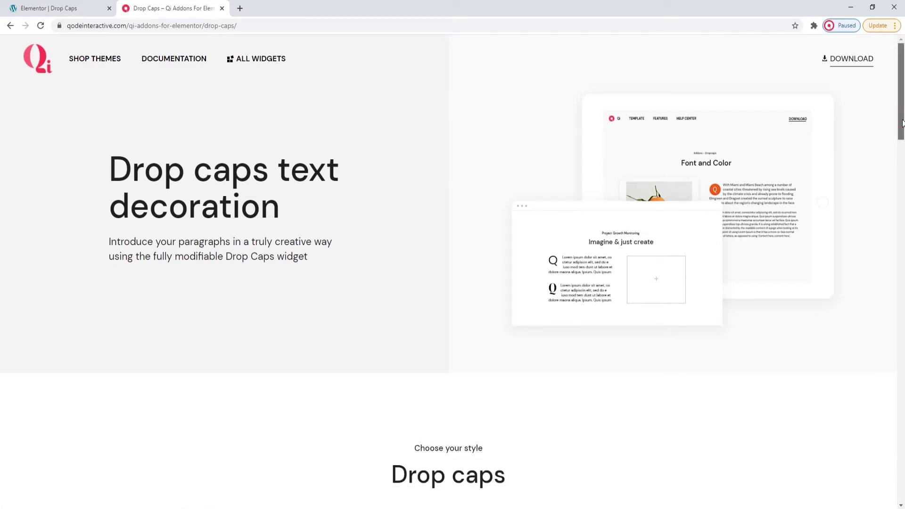
Step: Scroll through the Qi Addons Drop Caps demo examples, then switch to the Elementor | Drop Caps editor tab
left_click_drag(902, 123, 903, 197)
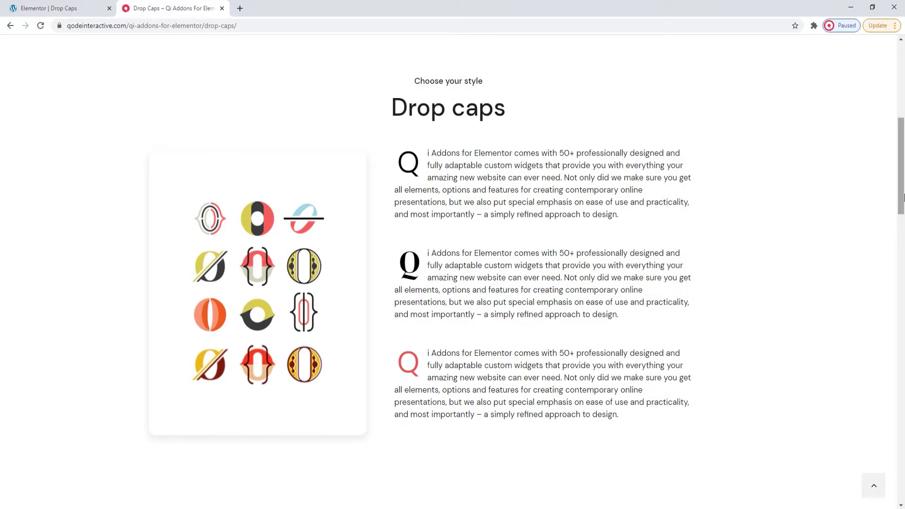
left_click_drag(903, 197, 903, 426)
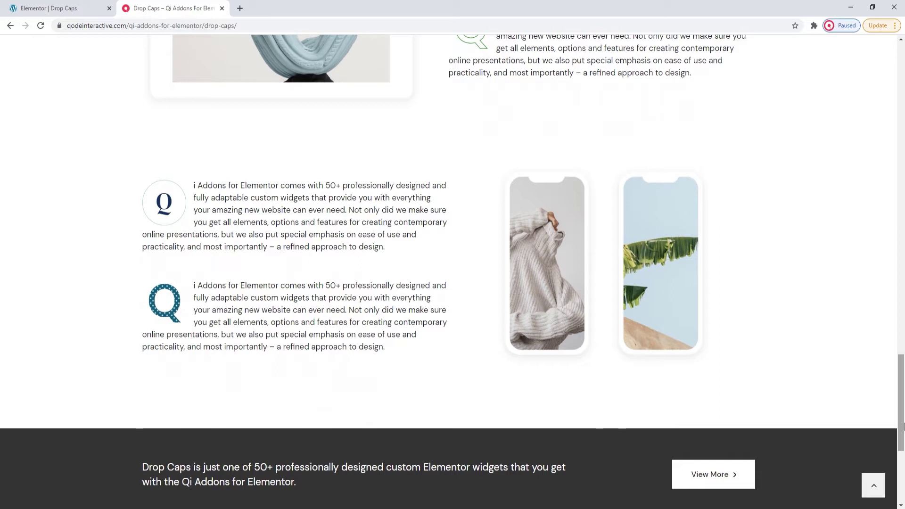
left_click(90, 12)
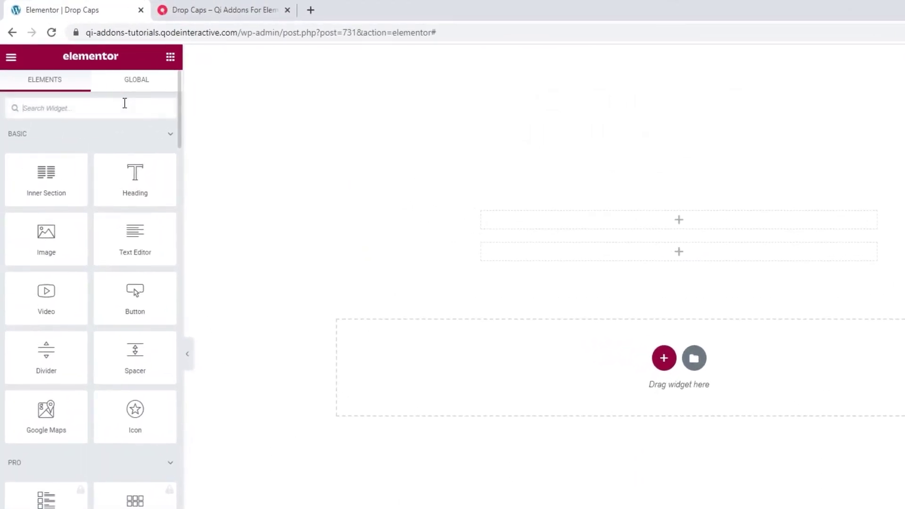
Step: Search widgets for 'drop' and place the Drop Caps widget in the upper page section
left_click(124, 108)
type("drop")
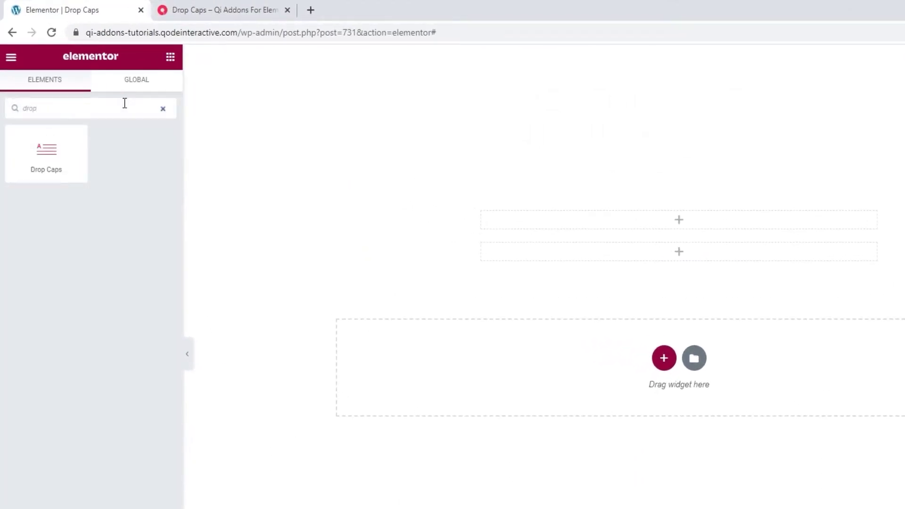
left_click_drag(48, 157, 583, 219)
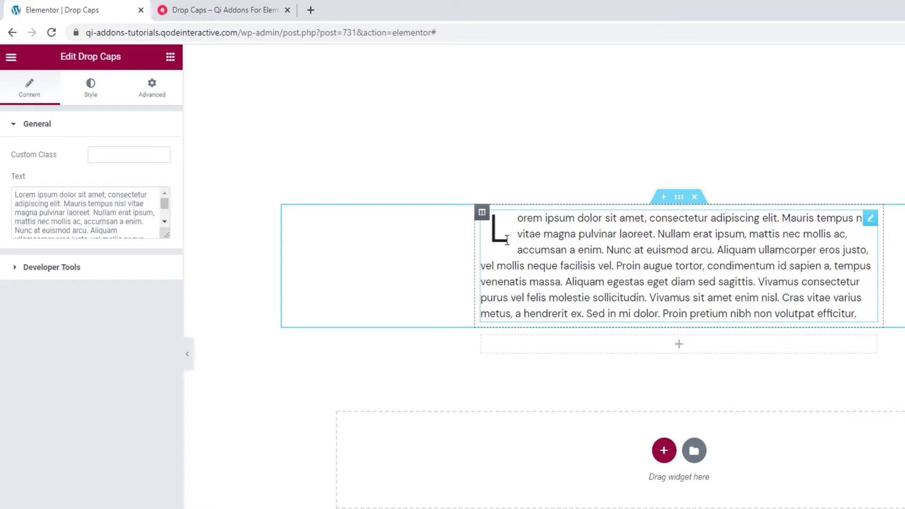
Step: Replace the placeholder text with the 'Qi Addons for Elementor comes with 50+…' paragraph
triple_click(103, 205)
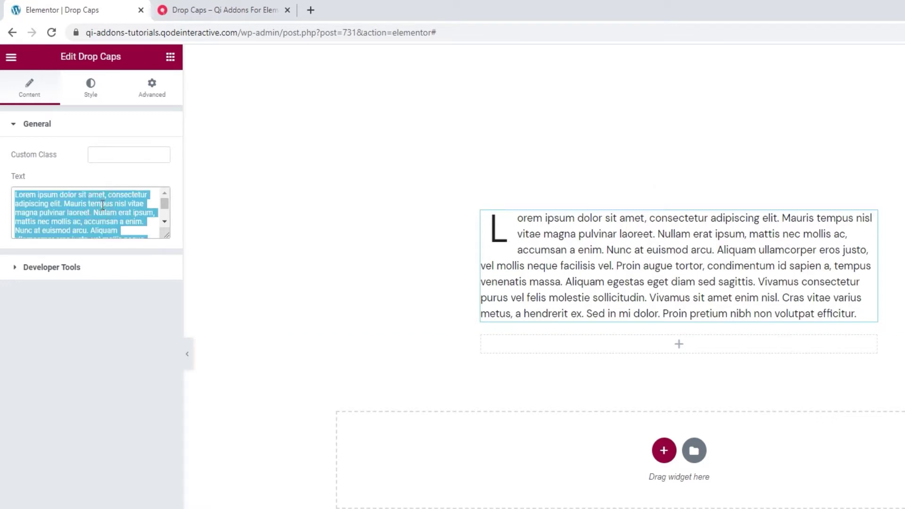
type("Qi Addons for Elementor com")
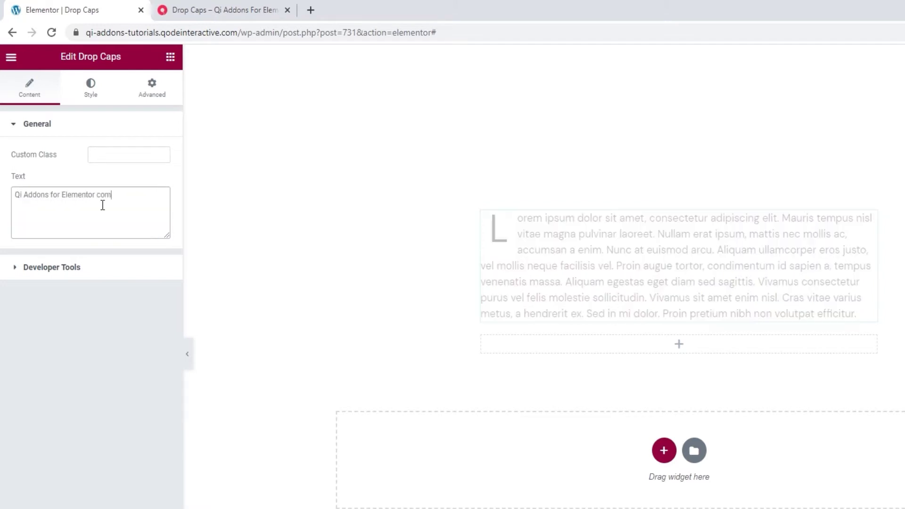
type("es with 50+ professionally designed and fully adaptable custom widgets that provide")
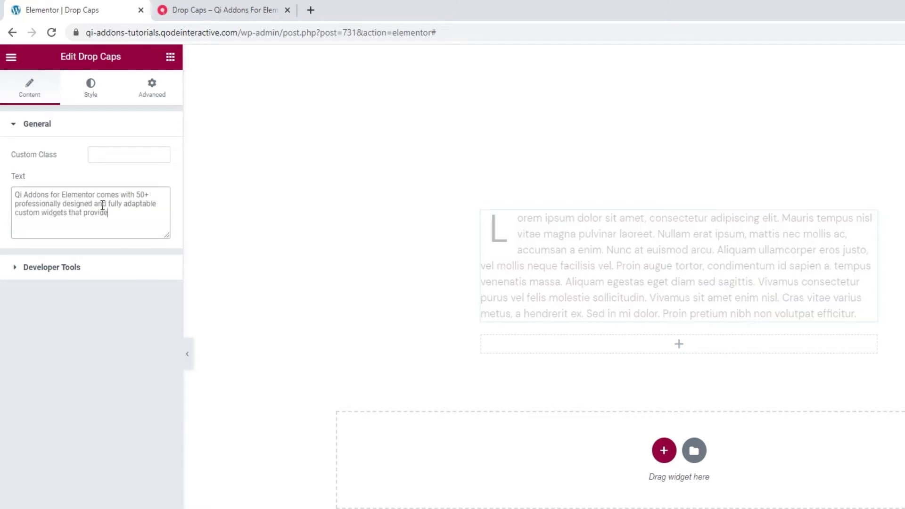
type(" you with everything your amazing new website can ever need. Not only did we make")
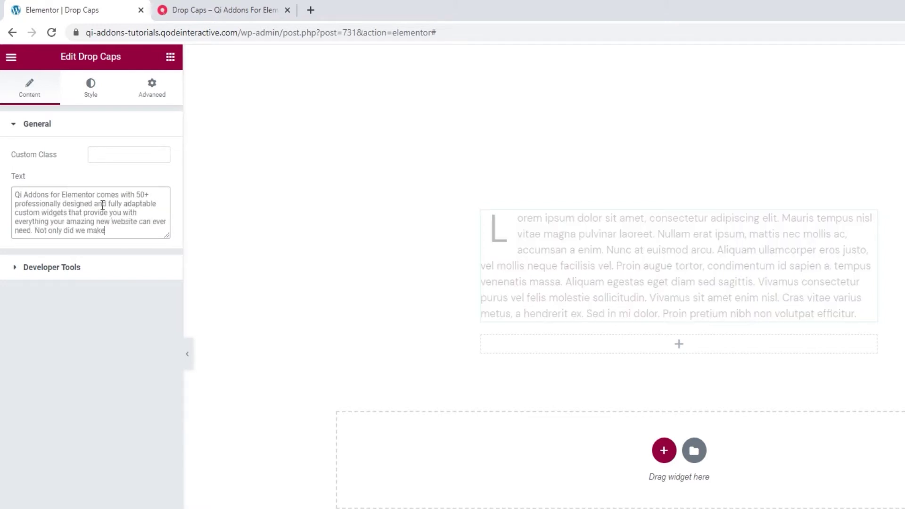
type(" sure you get all elements, options and features for creating contemp")
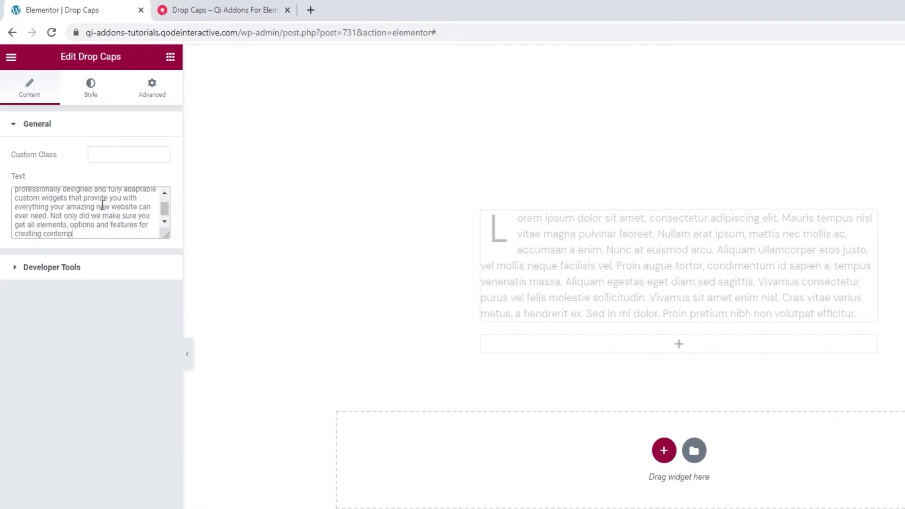
type("orary online presentations, but we also put special emphasis on ease of use and")
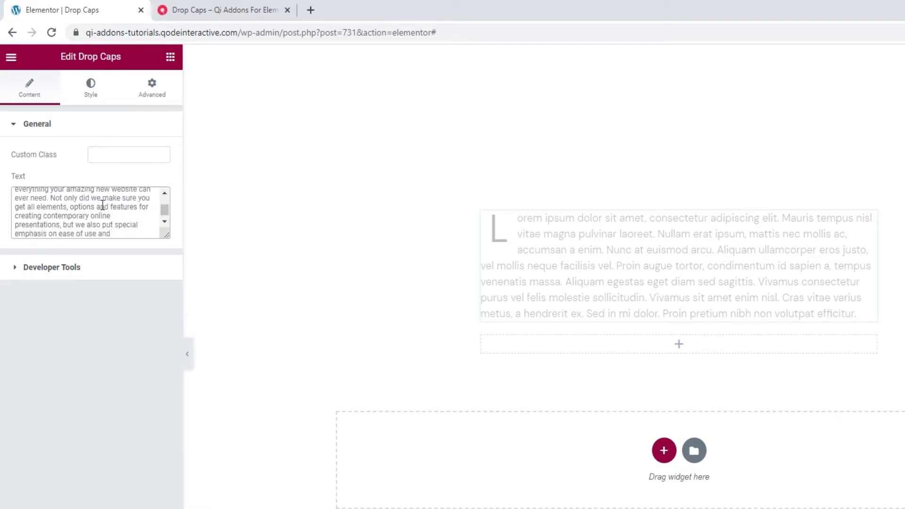
type(" practicality, and most importantly - a refined approach to design.")
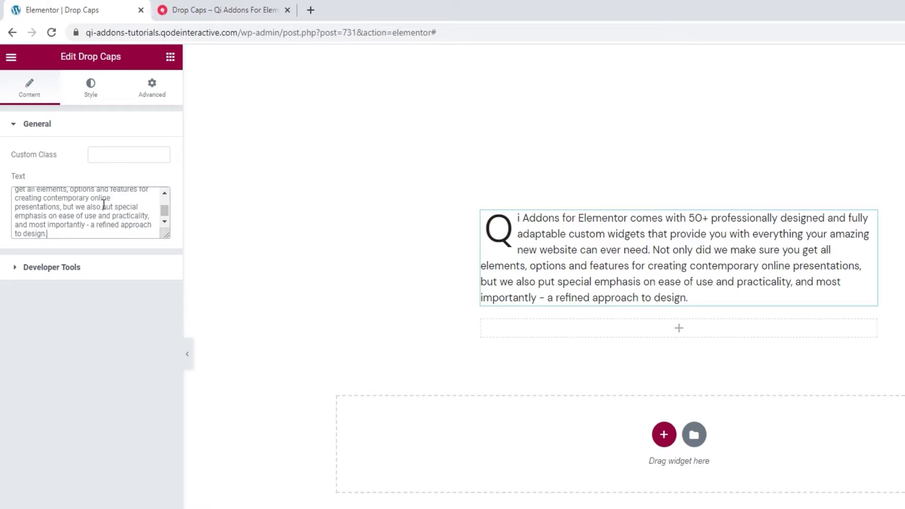
Step: Under Developer Tools, set Show Shortcode Snippet to Yes to preview it, then back to No
left_click(96, 269)
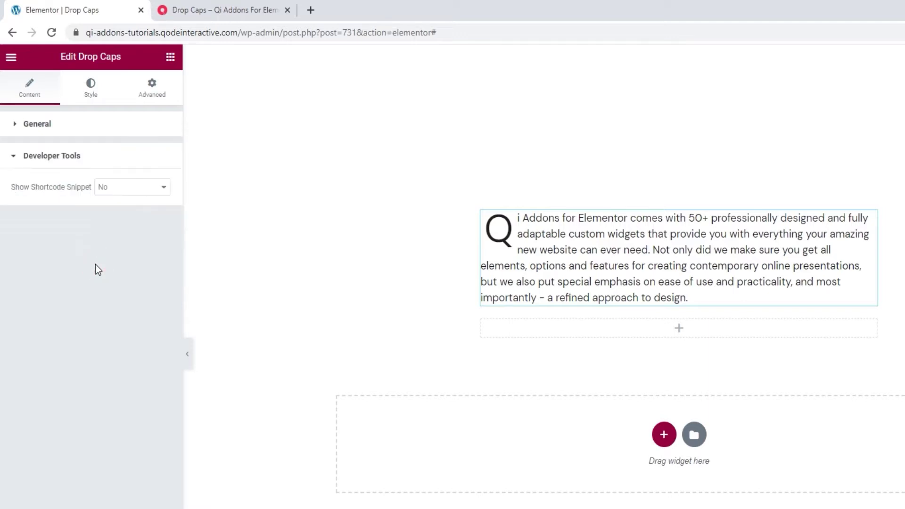
left_click(116, 187)
left_click(122, 207)
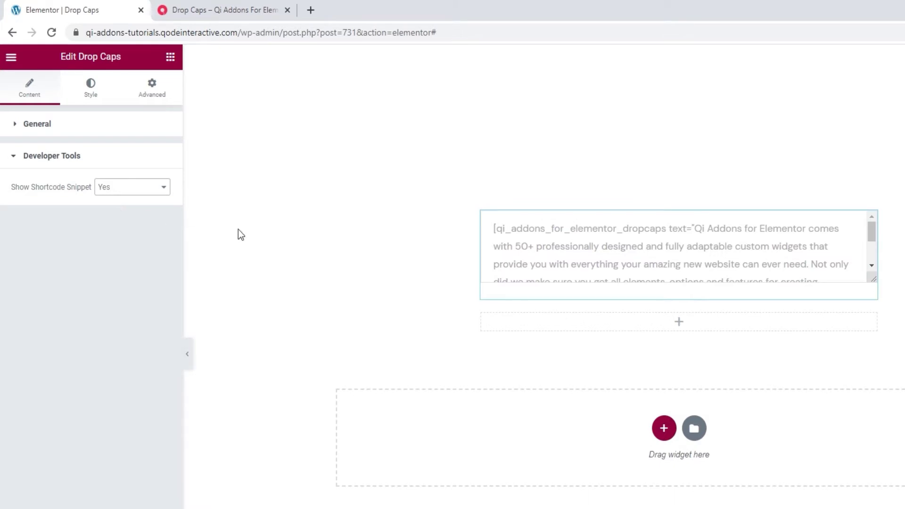
scroll(703, 261, "down", 3)
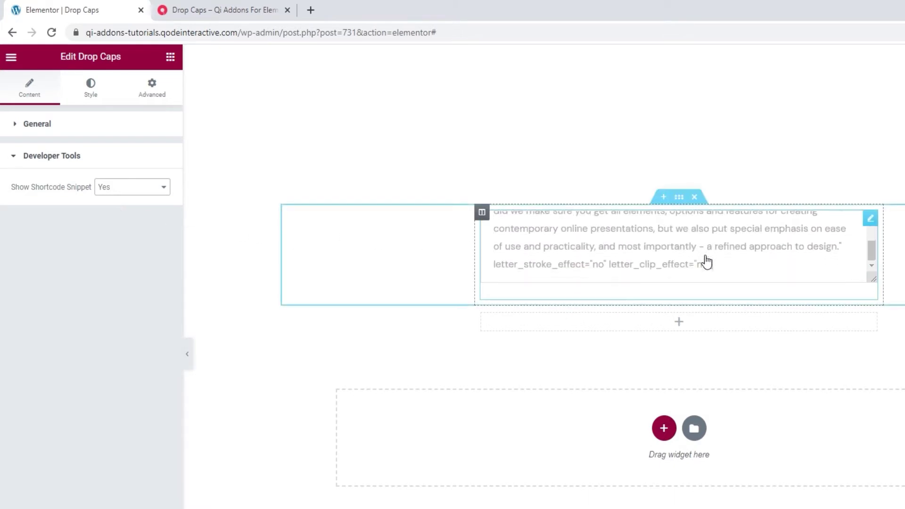
scroll(705, 261, "up", 4)
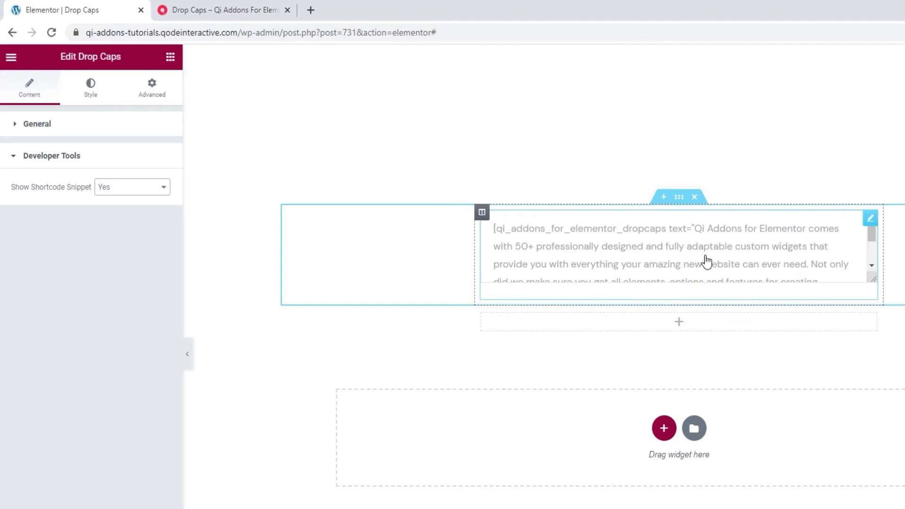
left_click(148, 191)
left_click(128, 199)
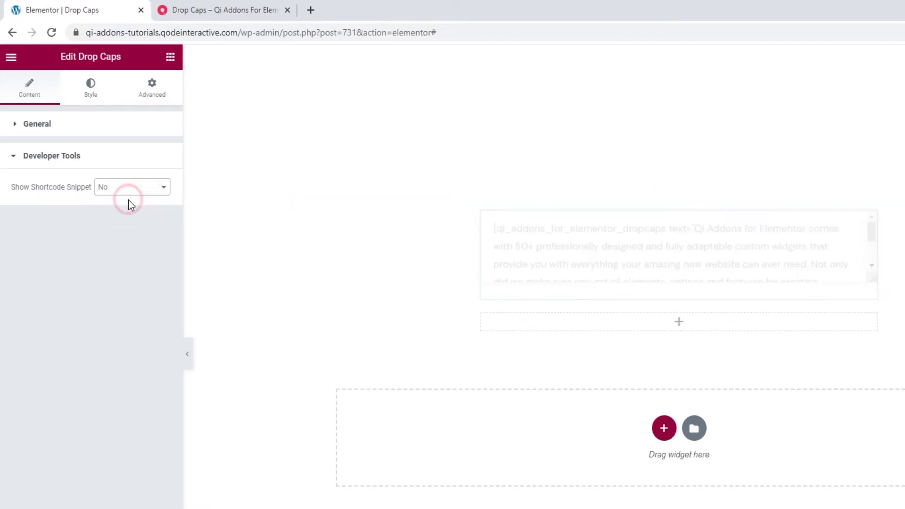
Step: In the Style tab's Letter Typography, choose DM Serif Text and set the size to 51 px
left_click(92, 106)
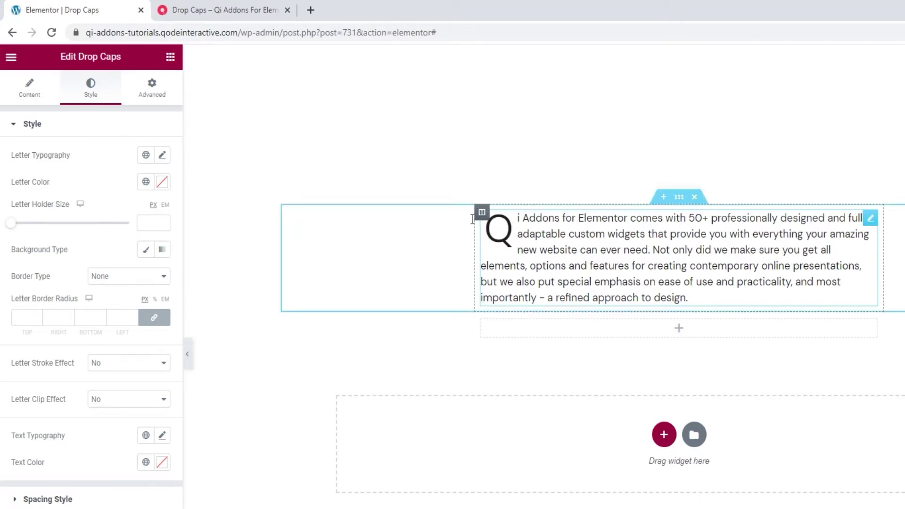
left_click(162, 155)
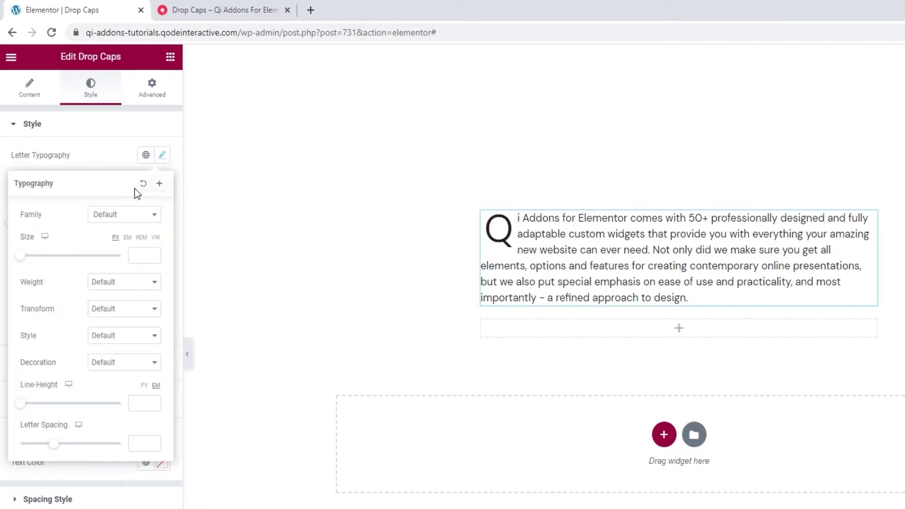
left_click(123, 216)
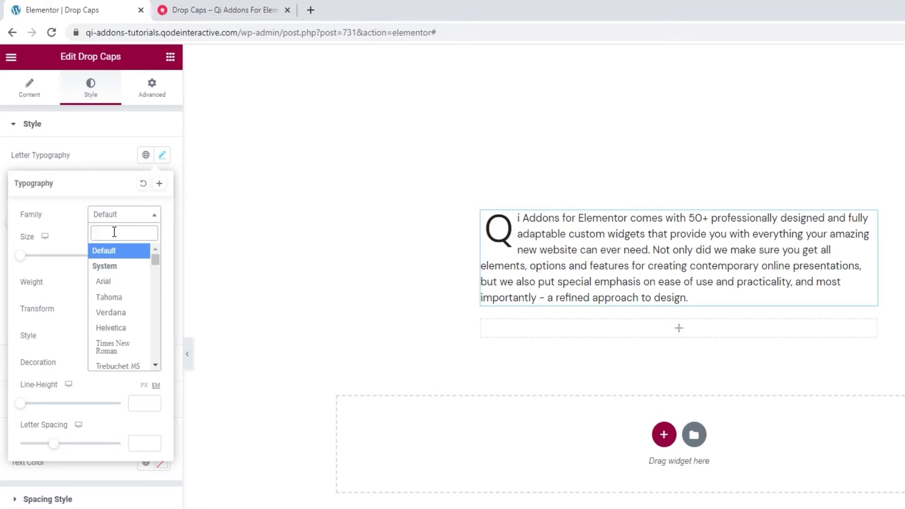
type("DM")
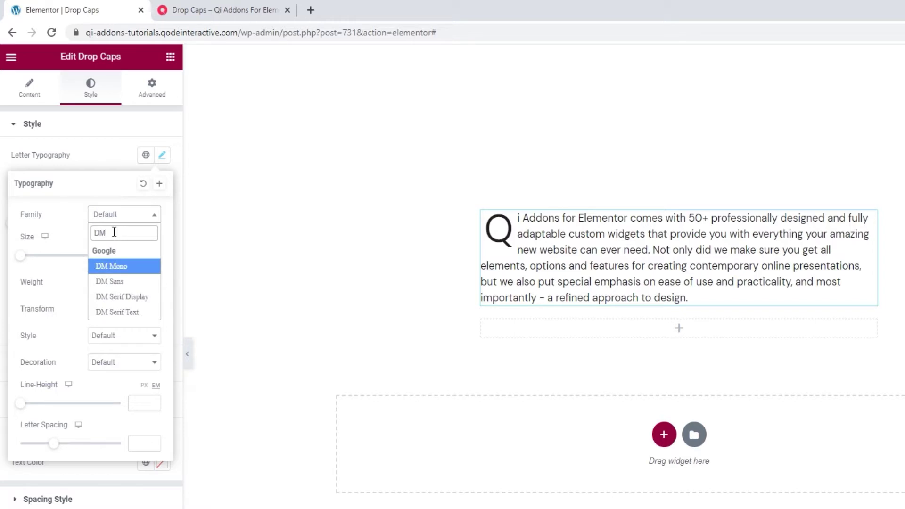
left_click(128, 312)
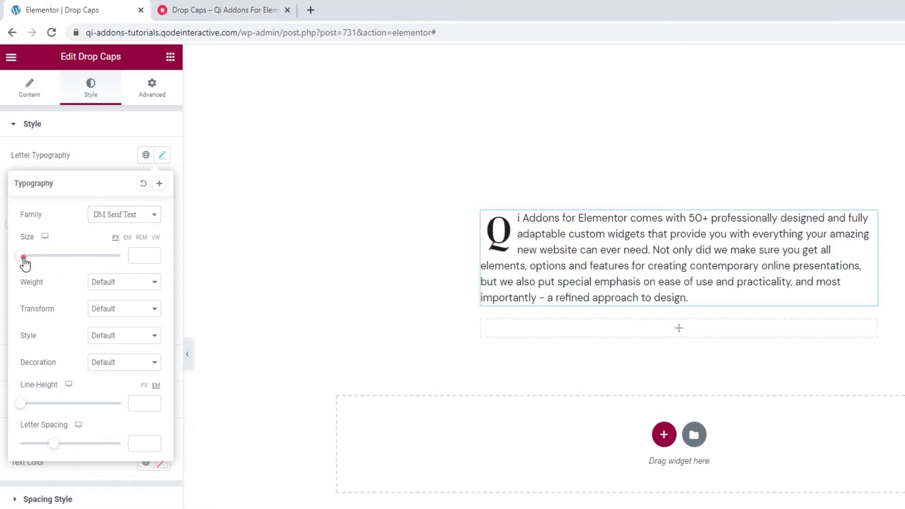
left_click_drag(24, 259, 58, 264)
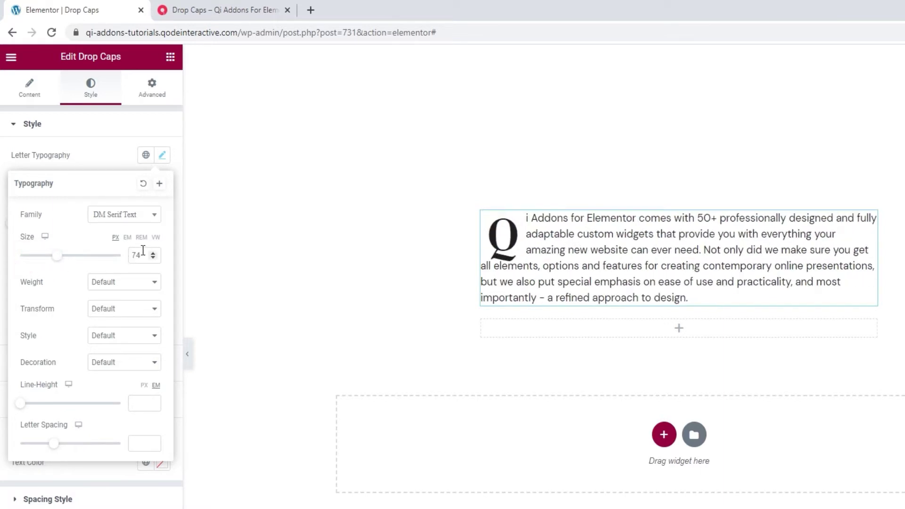
left_click_drag(144, 251, 130, 255)
type("51")
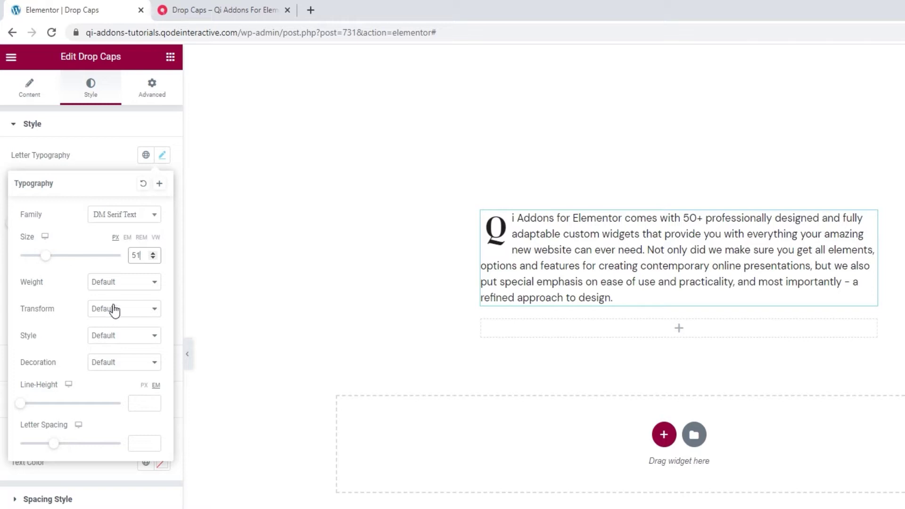
left_click(114, 157)
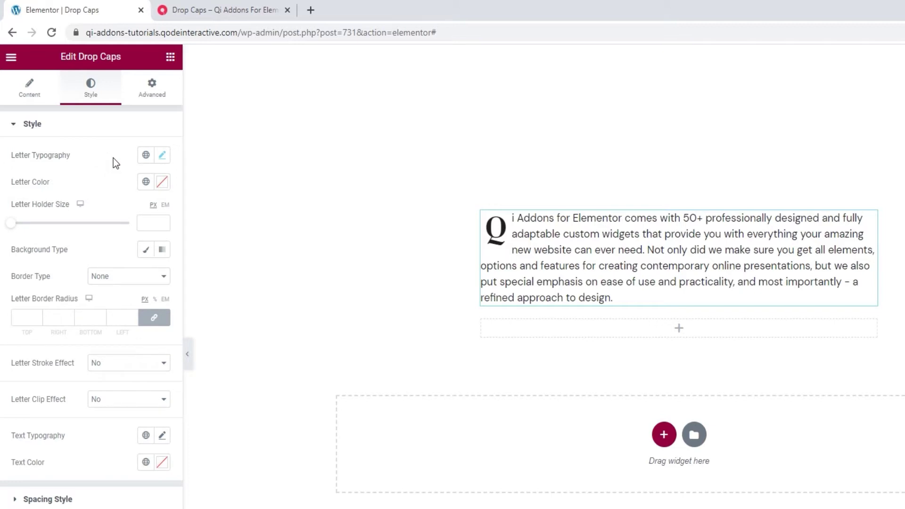
Step: Set Letter Color to navy #1b3159 and Letter Holder Size to 93
left_click(162, 185)
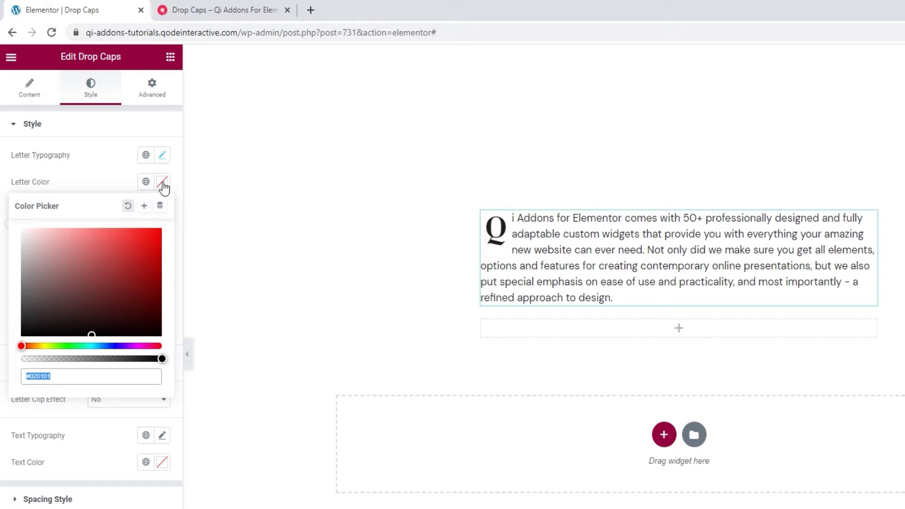
mouse_move(119, 252)
left_mouse_down()
mouse_move(125, 260)
mouse_move(117, 266)
left_mouse_up()
double_click(68, 372)
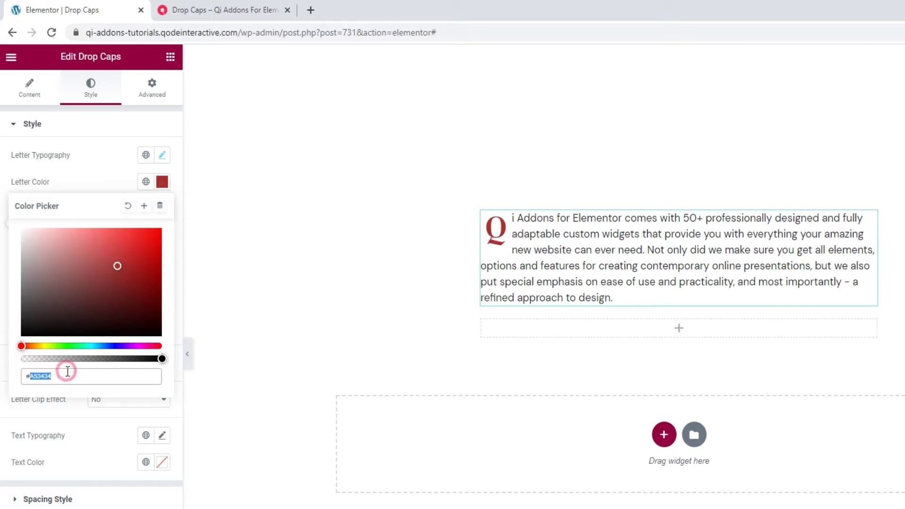
type("1b3159")
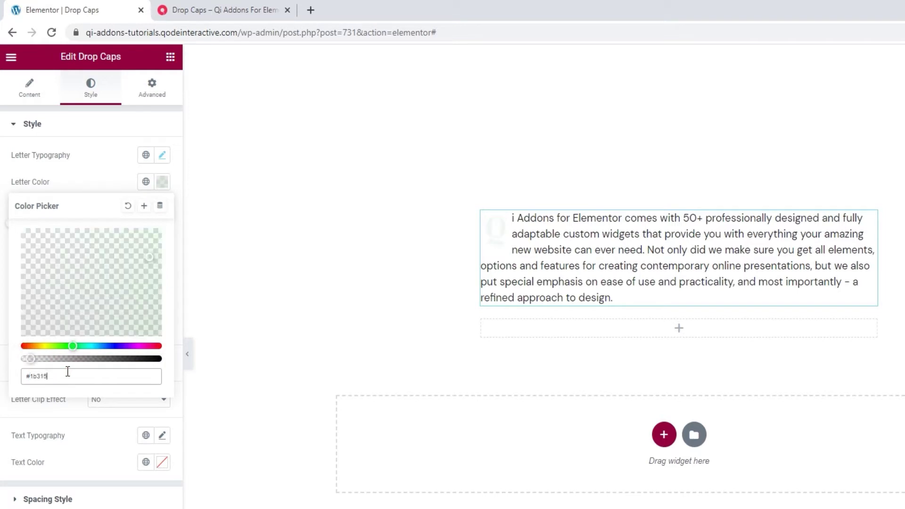
left_click(98, 186)
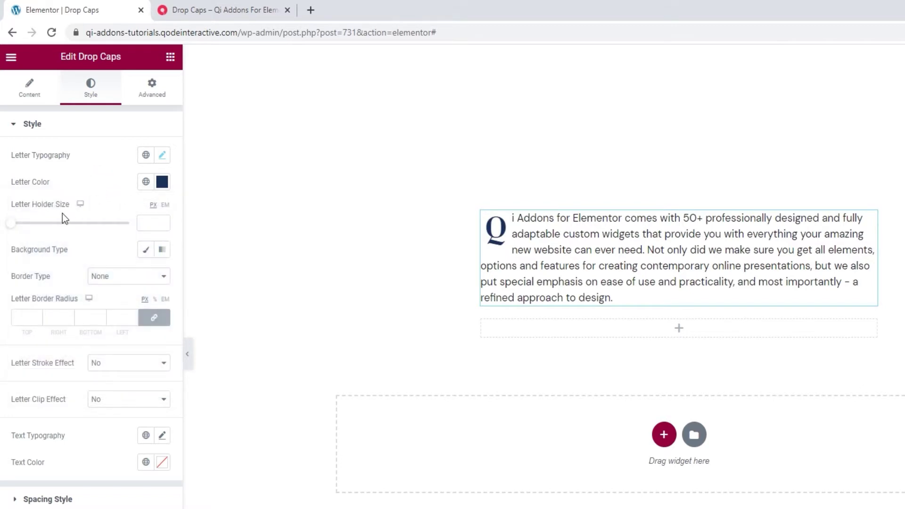
left_click_drag(13, 230, 124, 234)
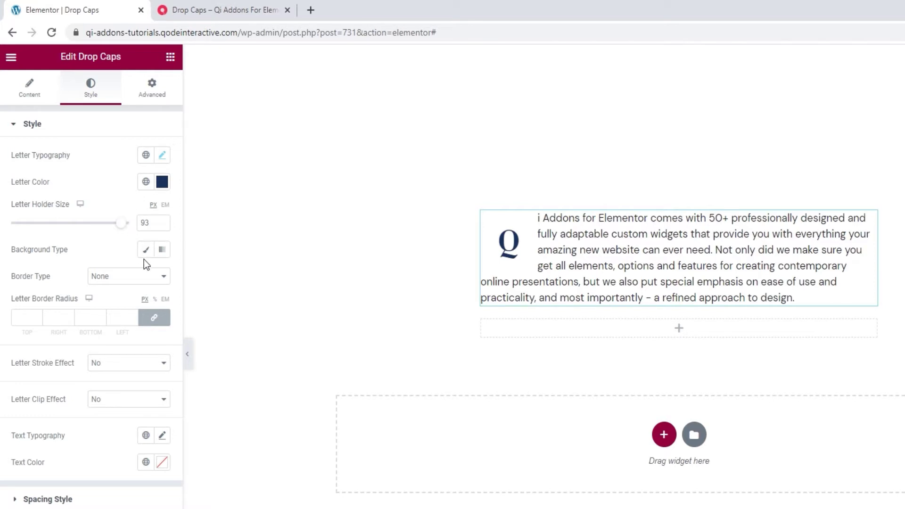
Step: Set the letter background to Gradient, with red as the first colour and green #29F284 as the second
left_click(167, 256)
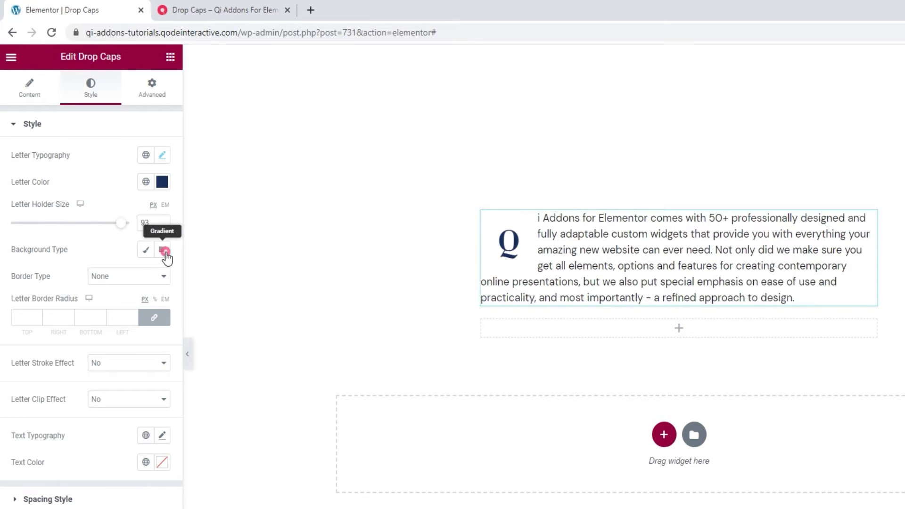
left_click(154, 283)
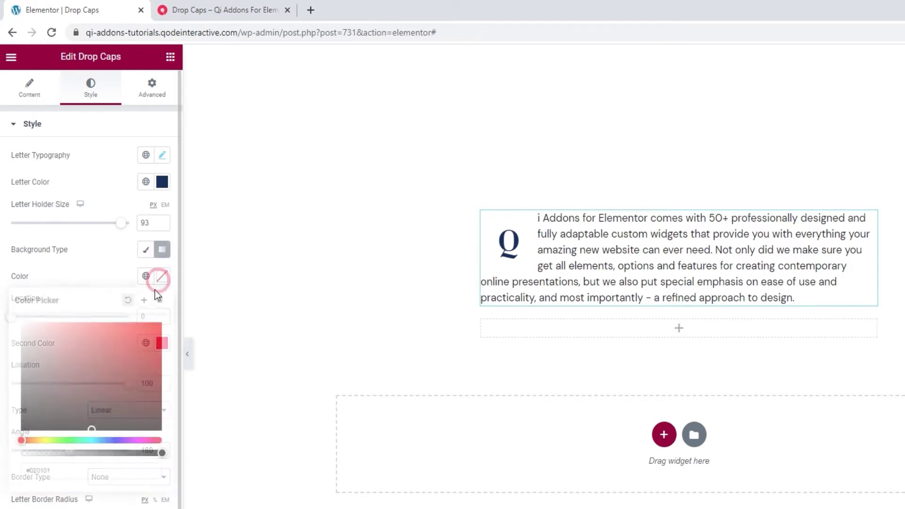
left_click(126, 362)
left_click(117, 264)
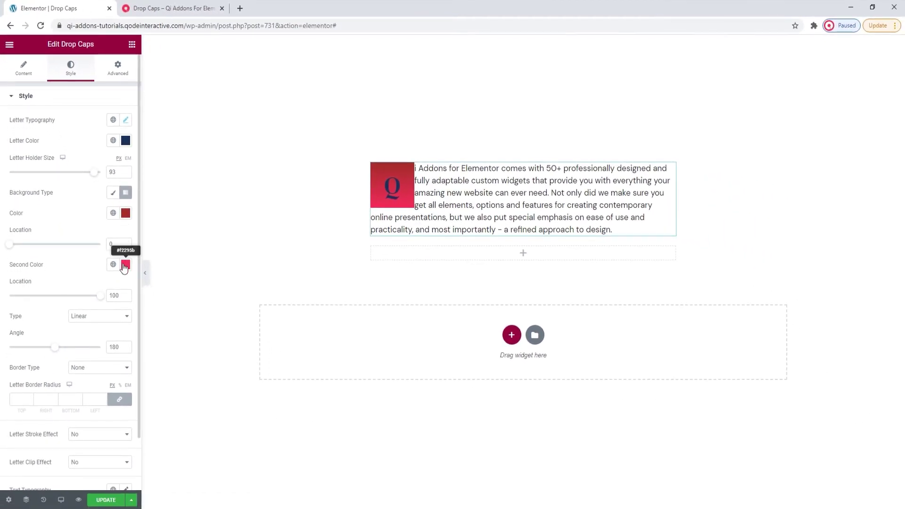
left_click(125, 264)
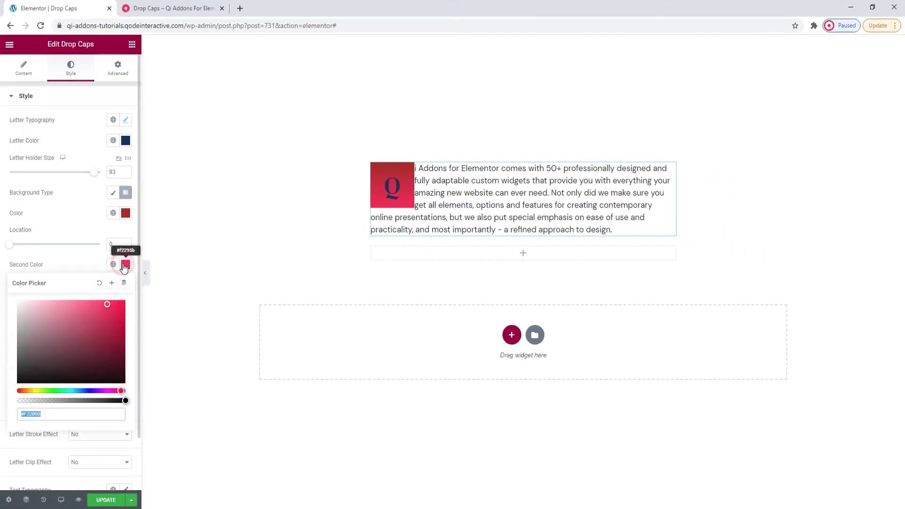
left_click(61, 391)
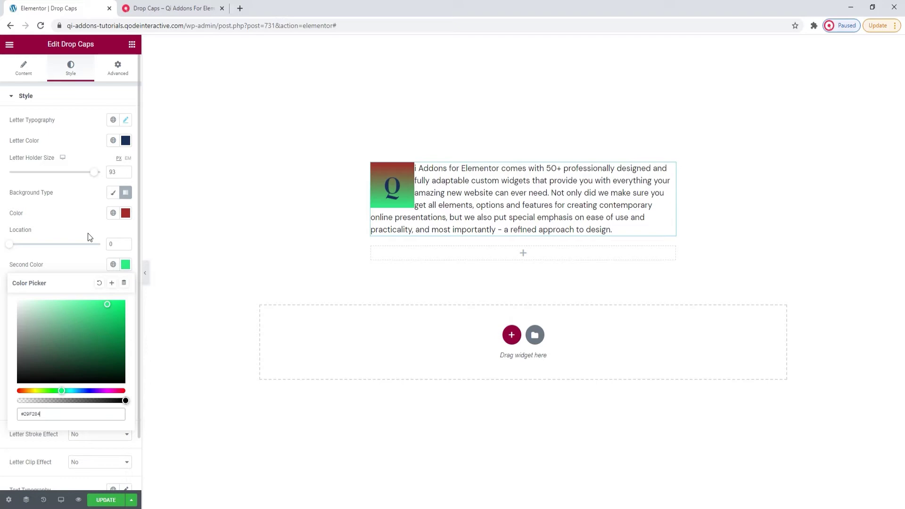
Step: Switch the letter background back to Classic with colour fff (white)
left_click(113, 194)
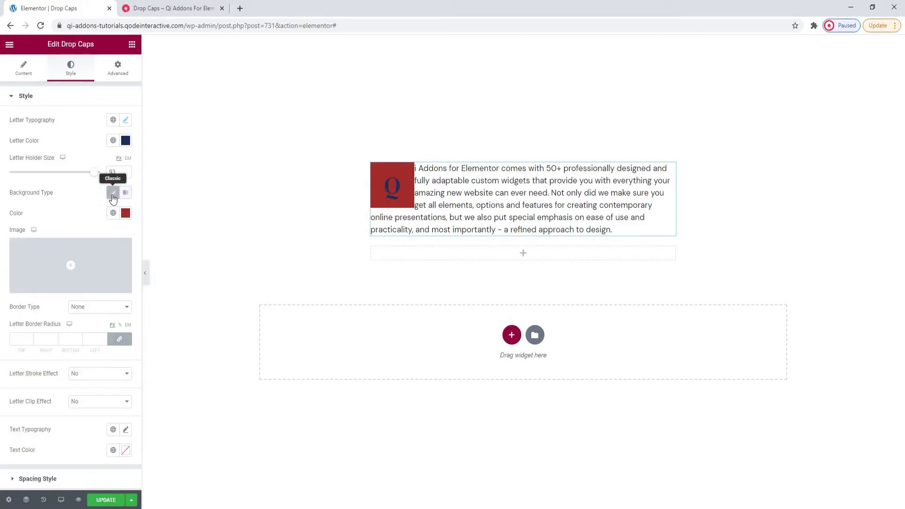
left_click(125, 213)
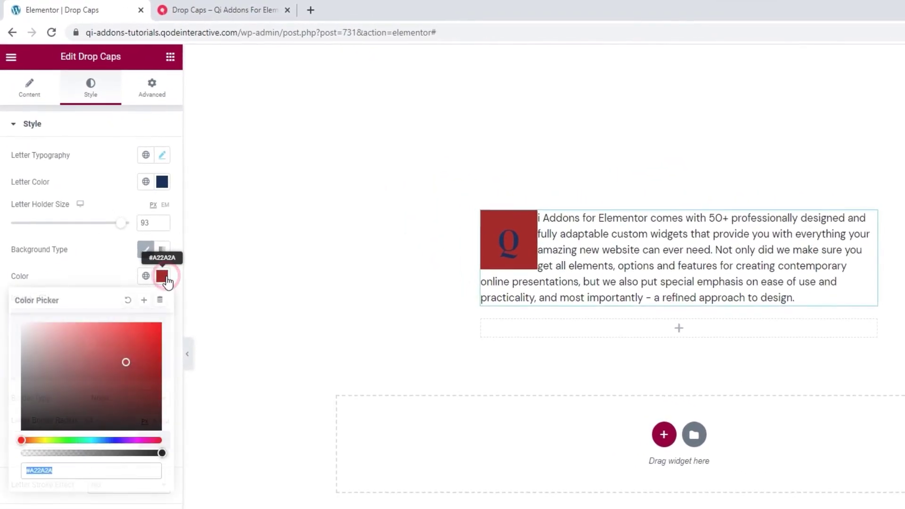
double_click(89, 470)
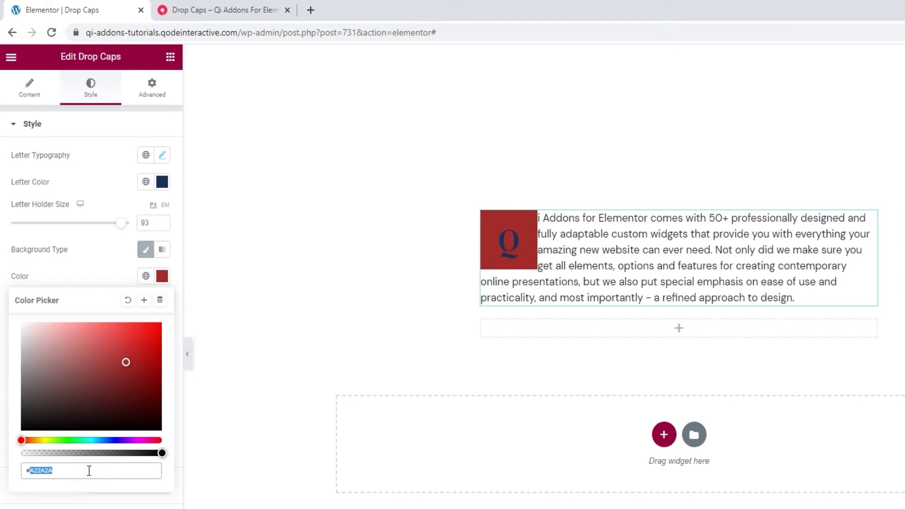
type("ffffff")
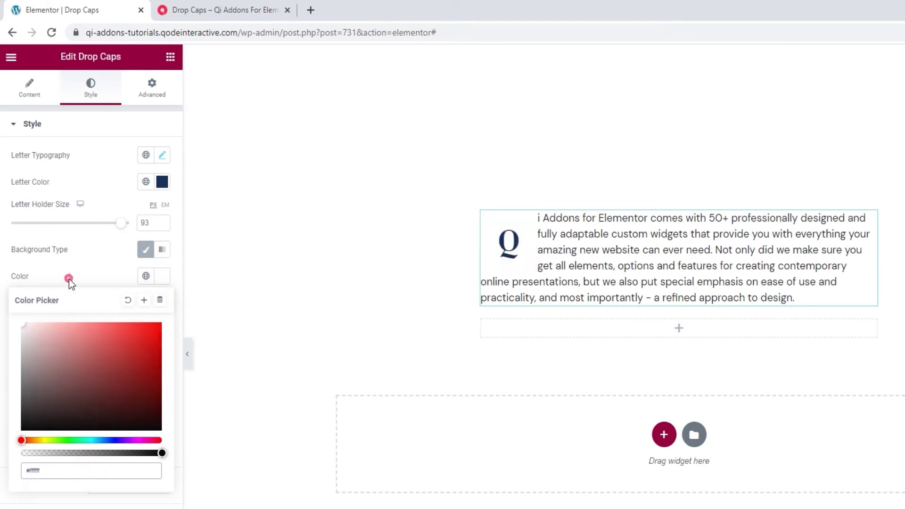
left_click(69, 279)
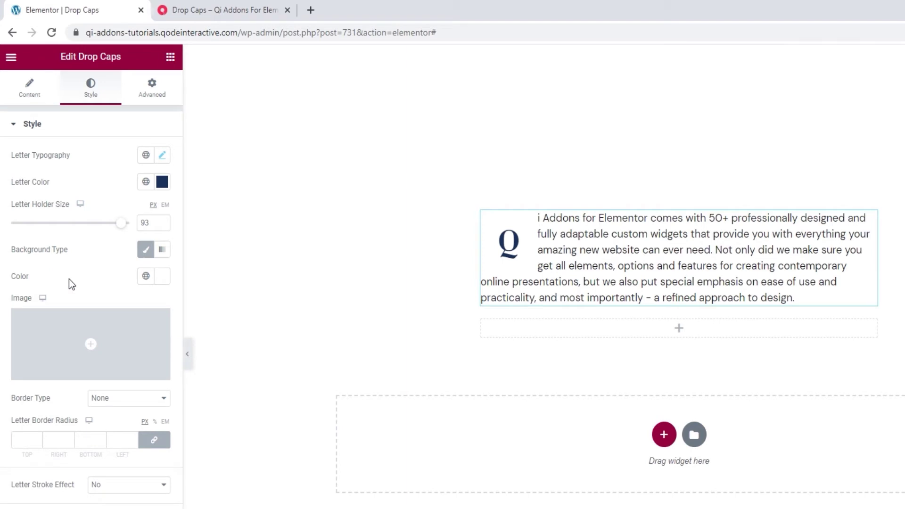
Step: Insert the pie-chart pattern image as the letter background, then remove it again
mouse_move(72, 338)
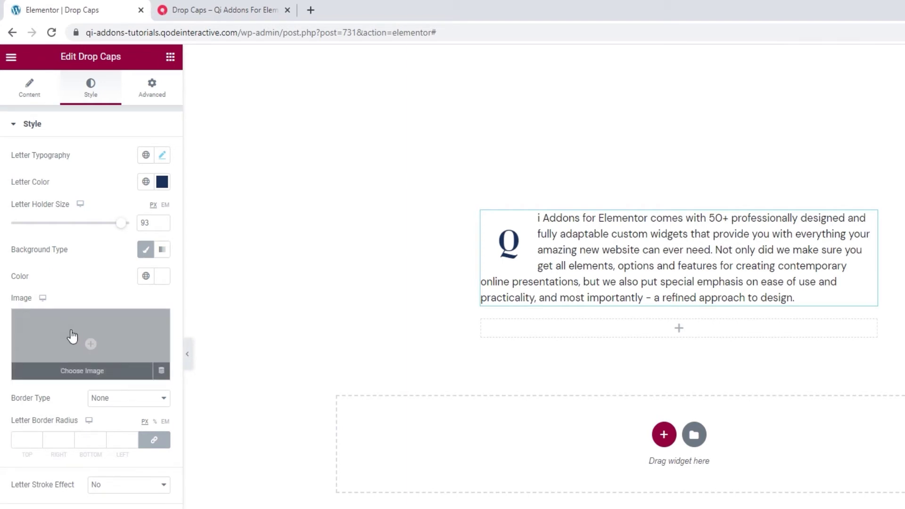
left_click(72, 337)
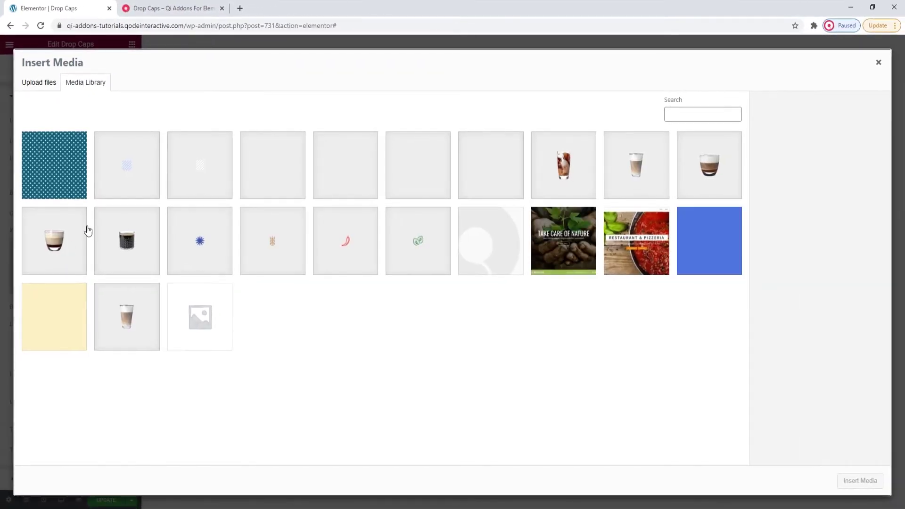
left_click(125, 188)
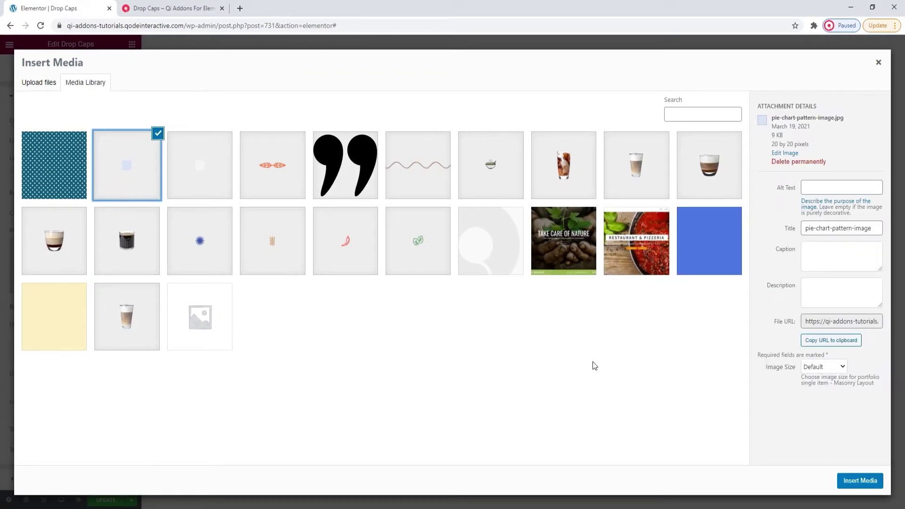
left_click(848, 482)
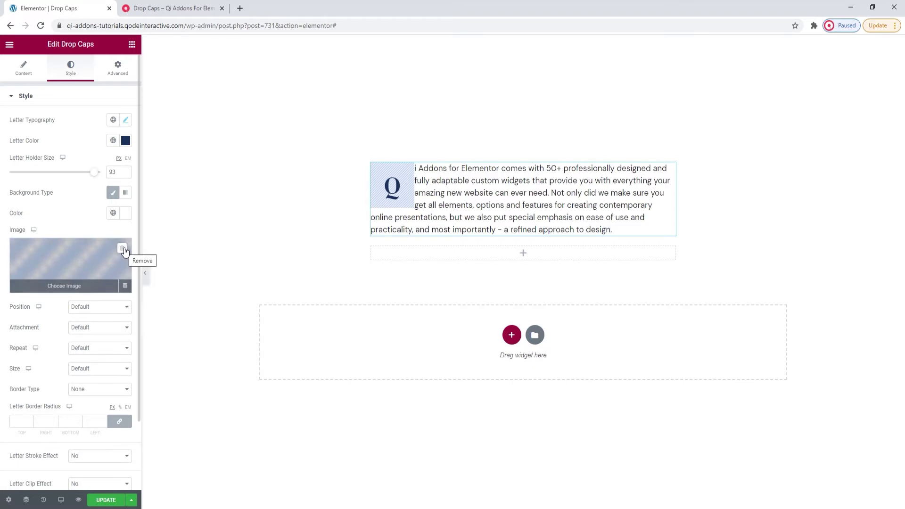
left_click(123, 247)
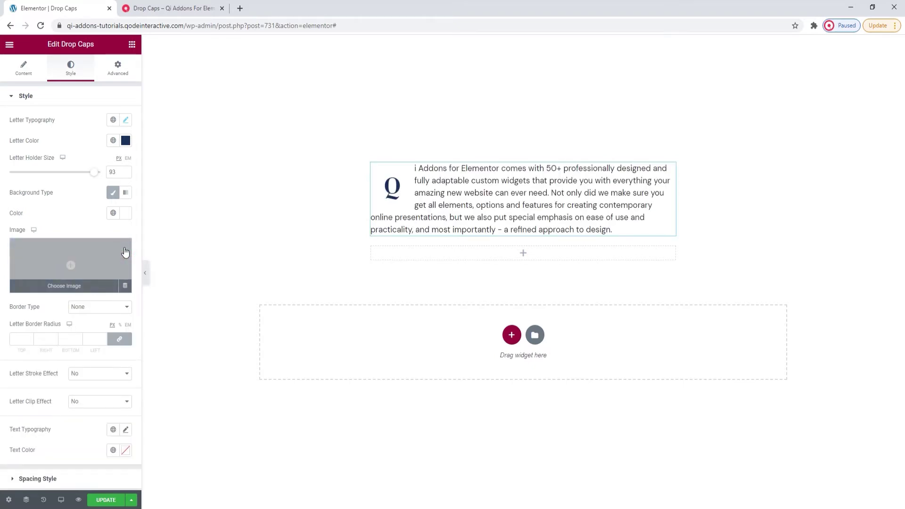
left_click(98, 307)
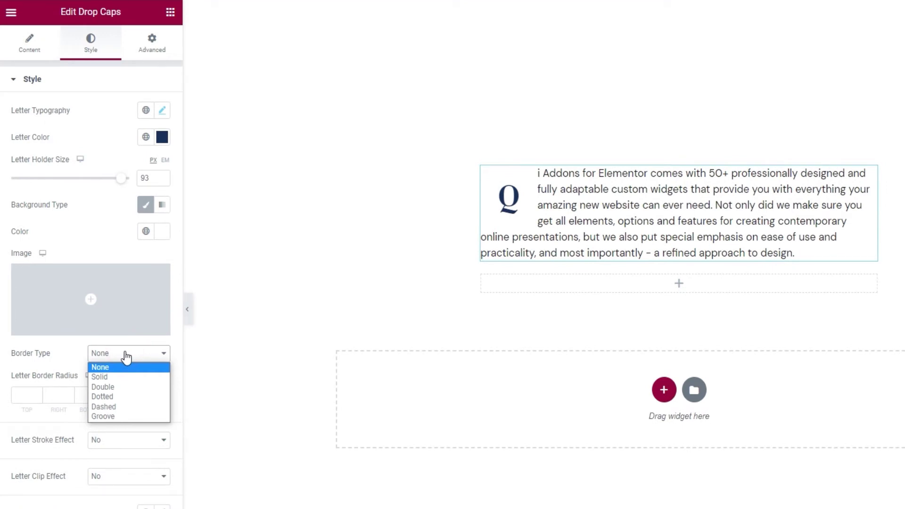
Step: Give the letter a solid 4 px border, then try the double and dotted styles
left_click(120, 376)
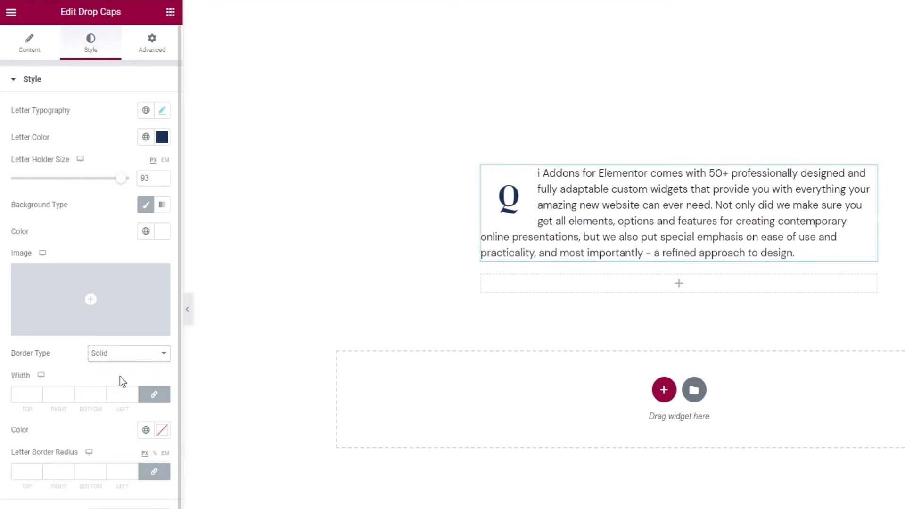
left_click(40, 391)
left_click(40, 392)
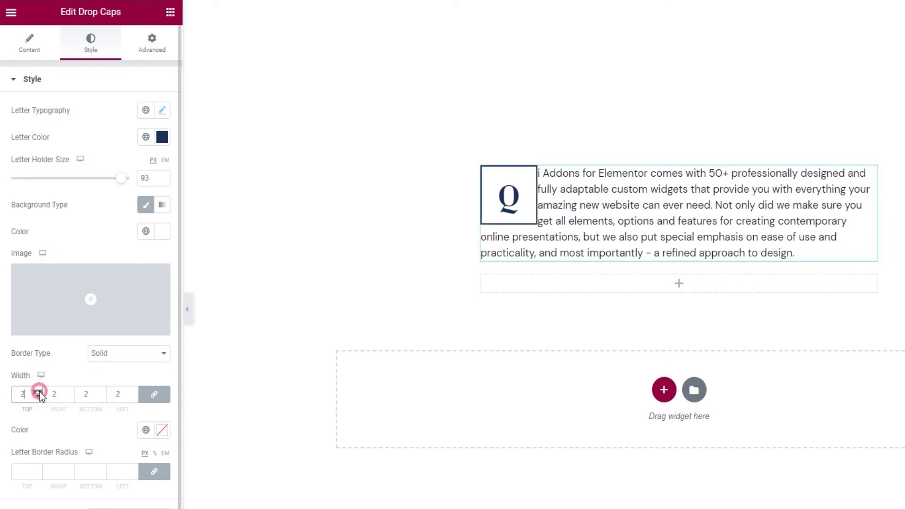
left_click(39, 392)
left_click(39, 391)
left_click(95, 353)
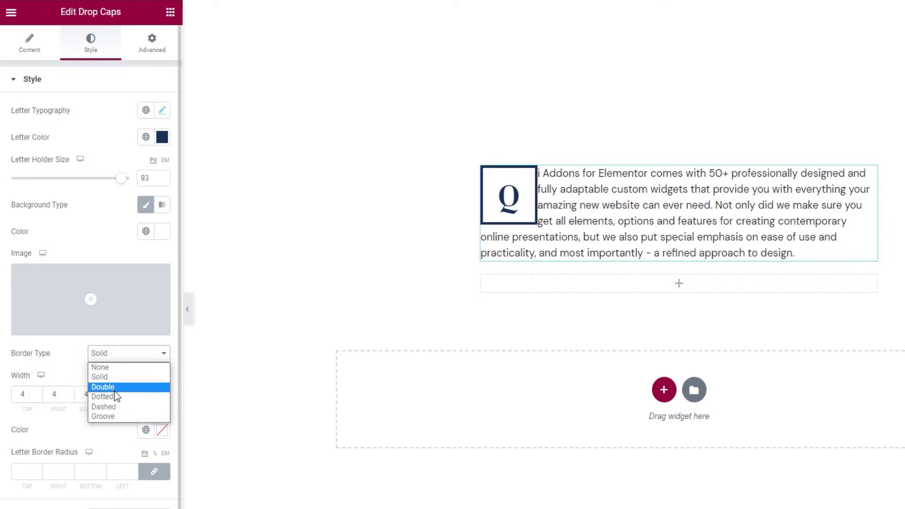
left_click(115, 388)
left_click(119, 354)
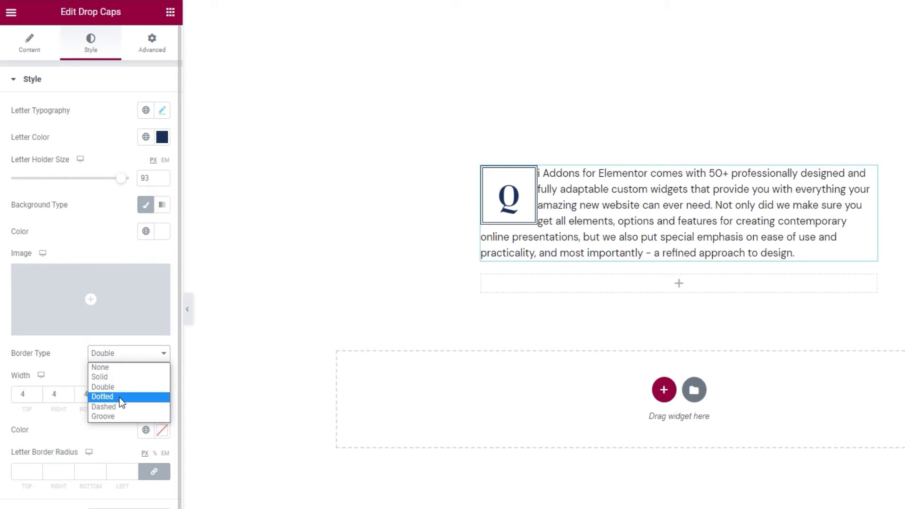
left_click(119, 397)
Step: Try the dashed and groove styles, then settle on a solid border with width 1
left_click(111, 357)
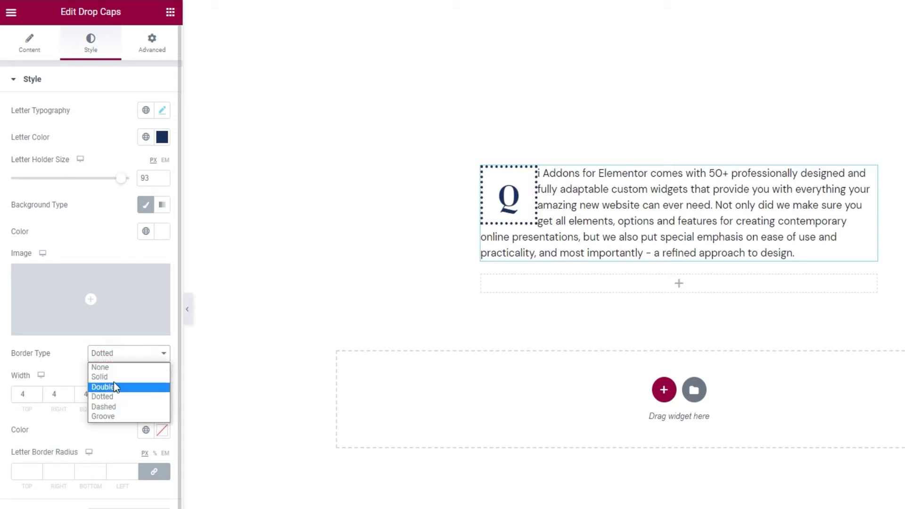
left_click(109, 408)
left_click(116, 357)
left_click(121, 418)
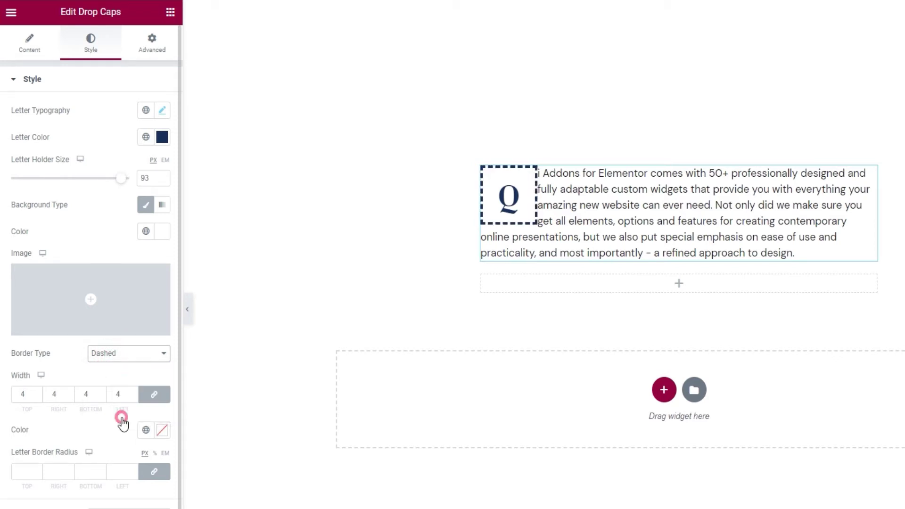
left_click(120, 357)
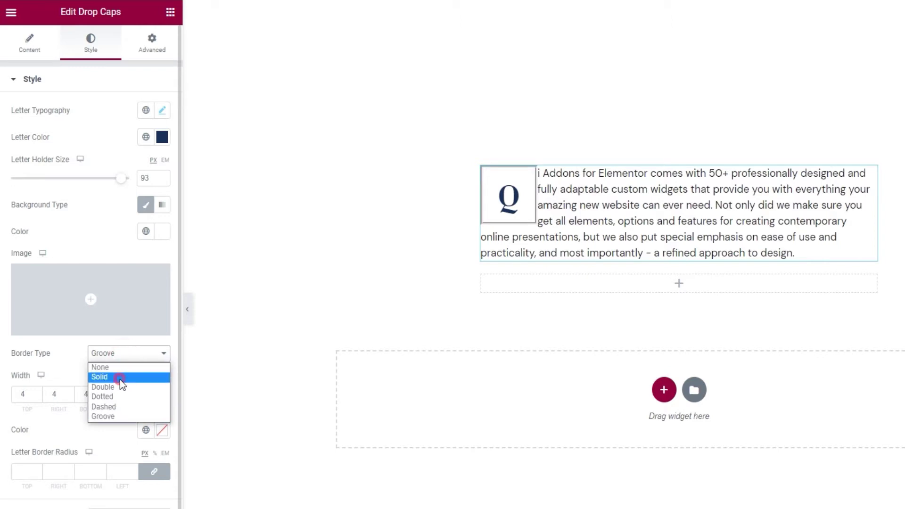
left_click(121, 377)
left_click(38, 399)
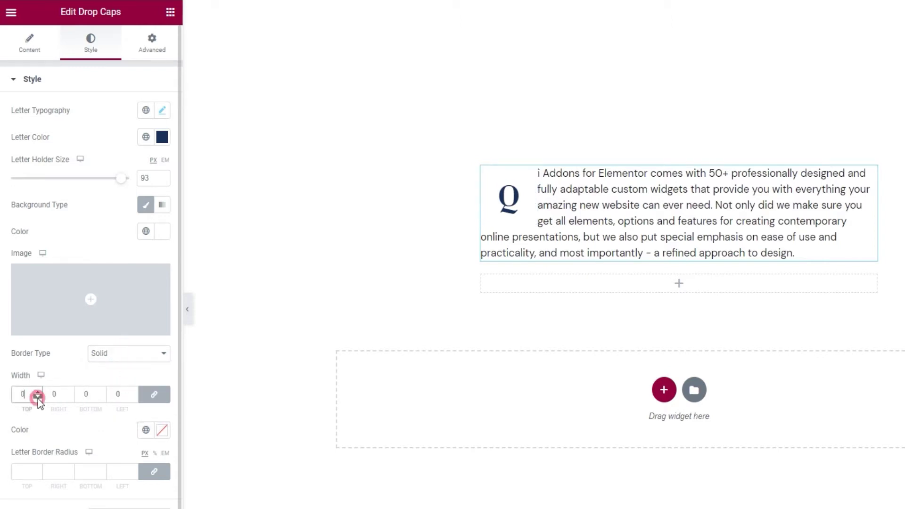
left_click(38, 396)
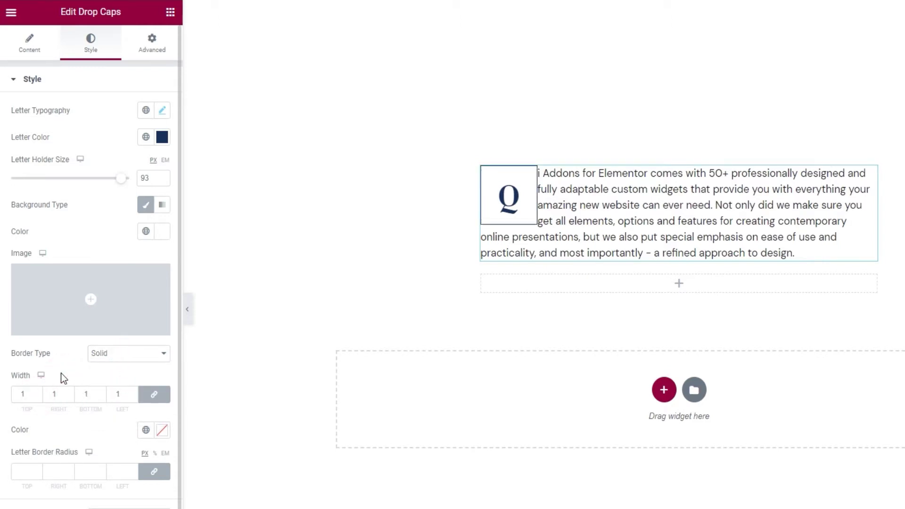
Step: Set the border colour to light blue by entering hex acda
scroll(66, 369, "down", 2)
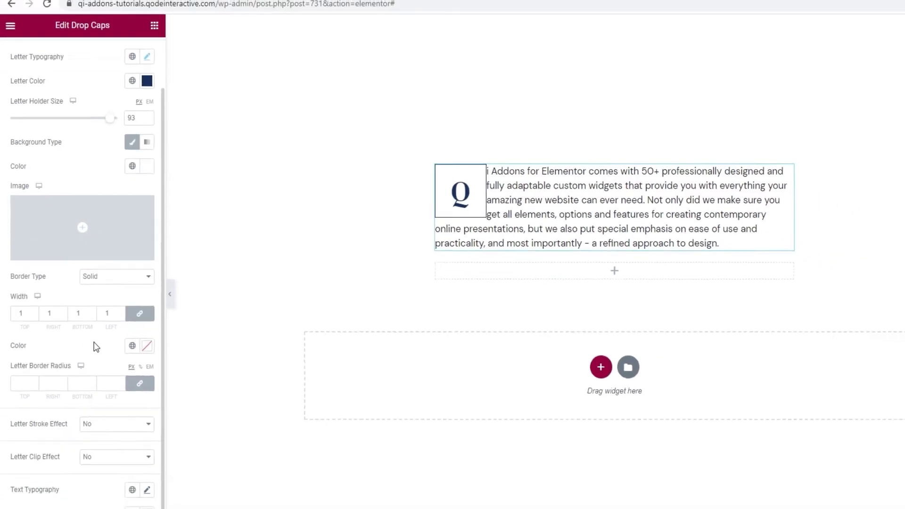
left_click(161, 366)
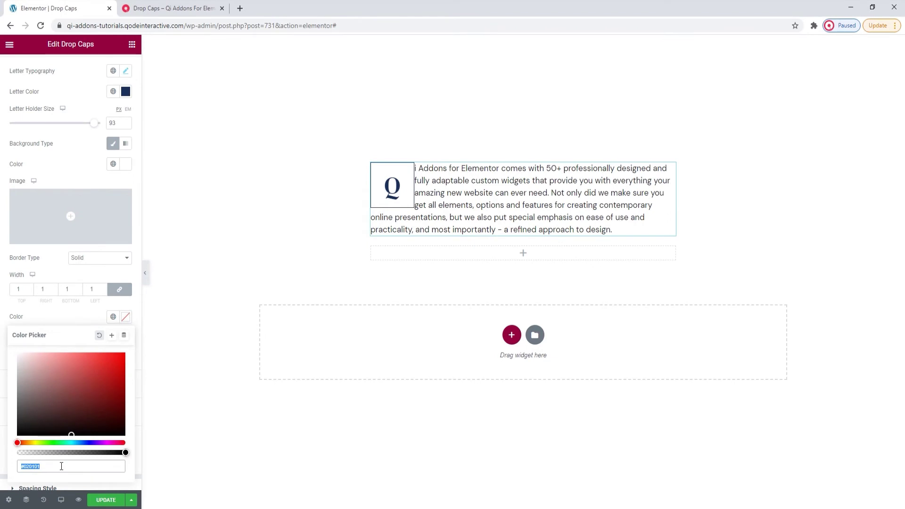
type("#9A4A4A")
left_click(60, 465)
mouse_move(73, 385)
left_mouse_down()
mouse_move(87, 392)
mouse_move(100, 377)
mouse_move(83, 381)
left_mouse_up()
double_click(53, 466)
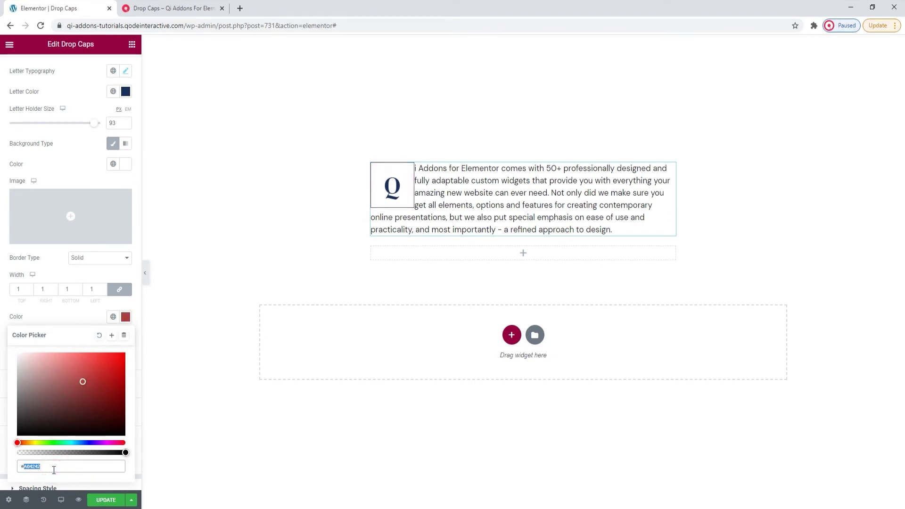
type("acdae5")
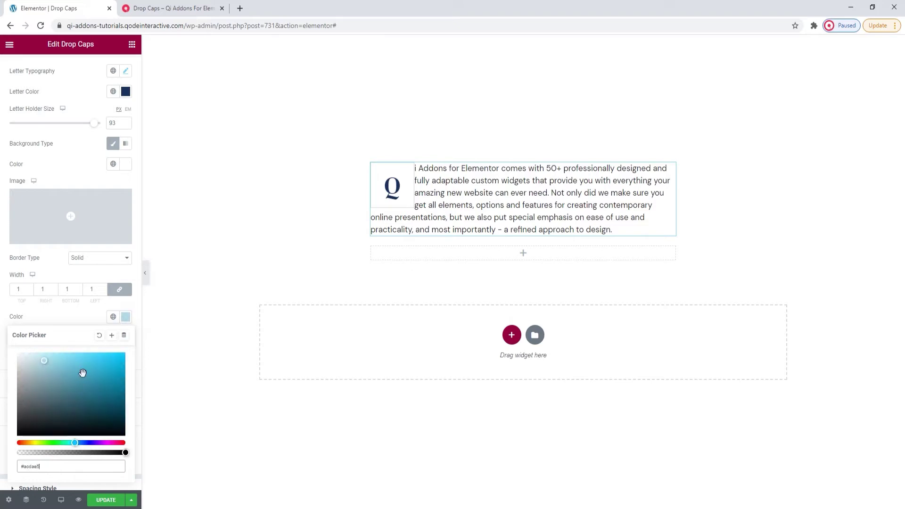
left_click(89, 318)
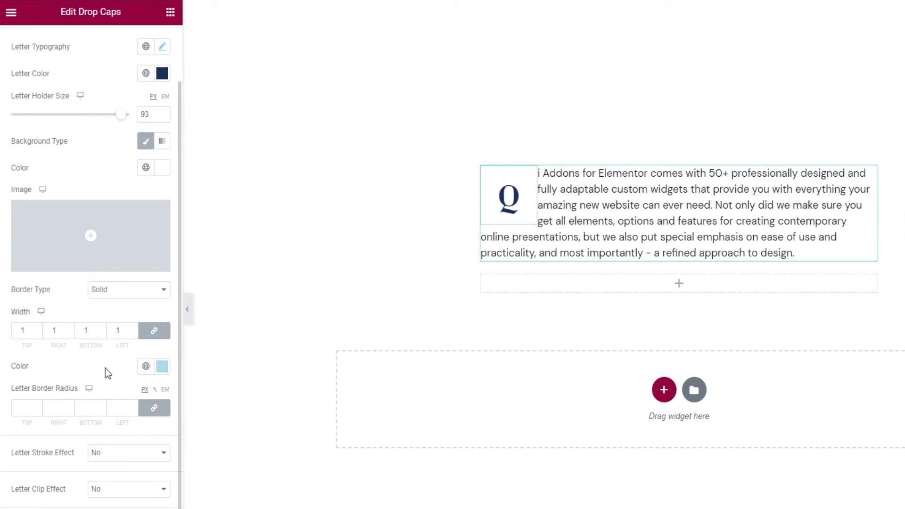
Step: Raise the linked Letter Border Radius to 50 on all four corners
triple_click(40, 405)
left_click(40, 405)
left_click(40, 405)
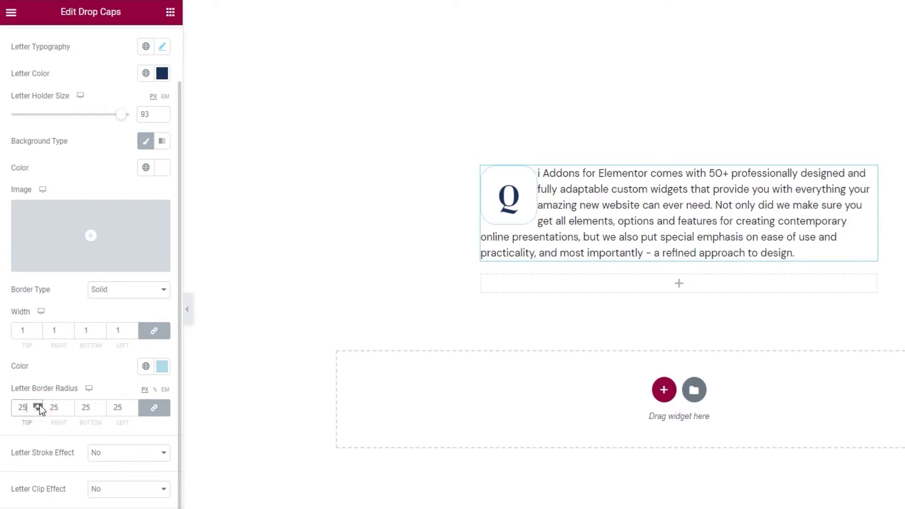
left_click(39, 405)
left_click(40, 405)
left_click(73, 369)
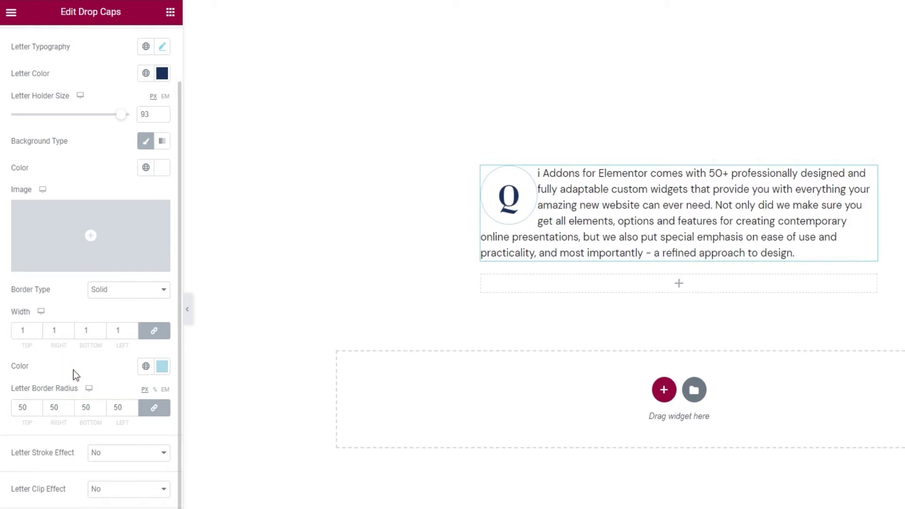
scroll(72, 369, "down", 1)
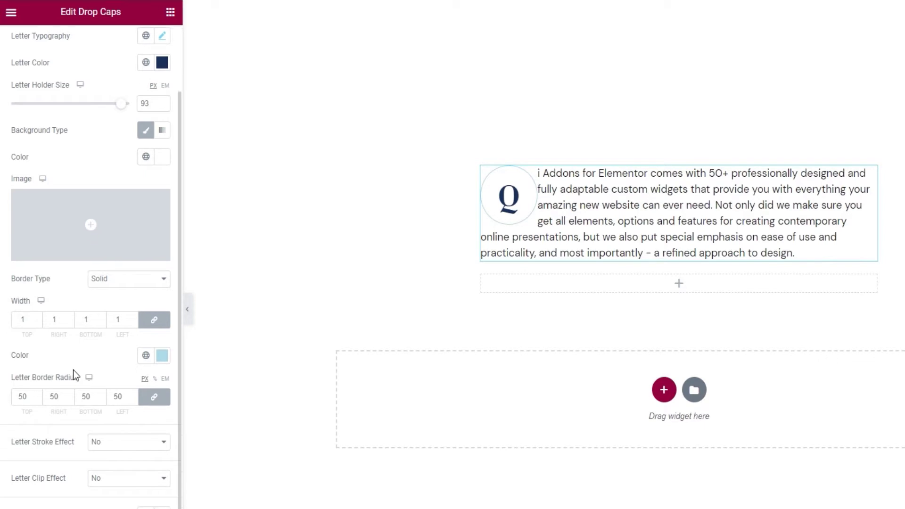
left_click(100, 448)
left_click(112, 463)
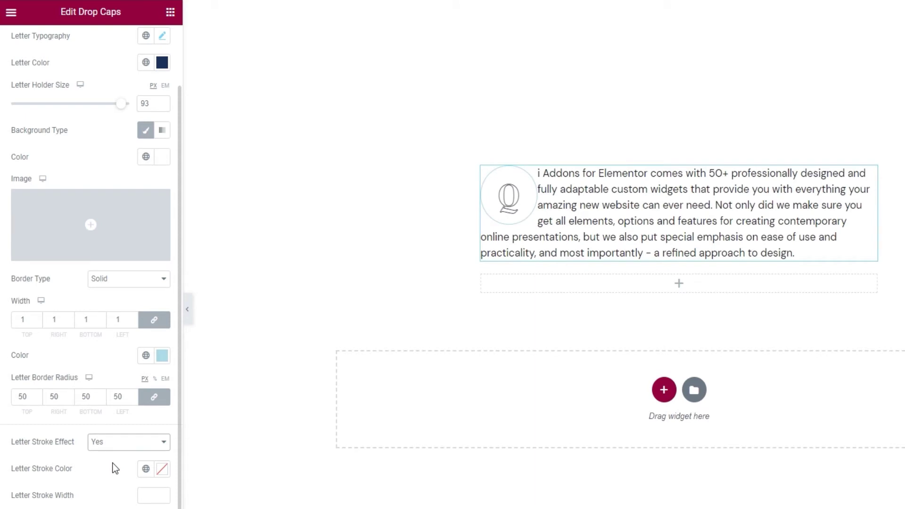
scroll(114, 468, "down", 2)
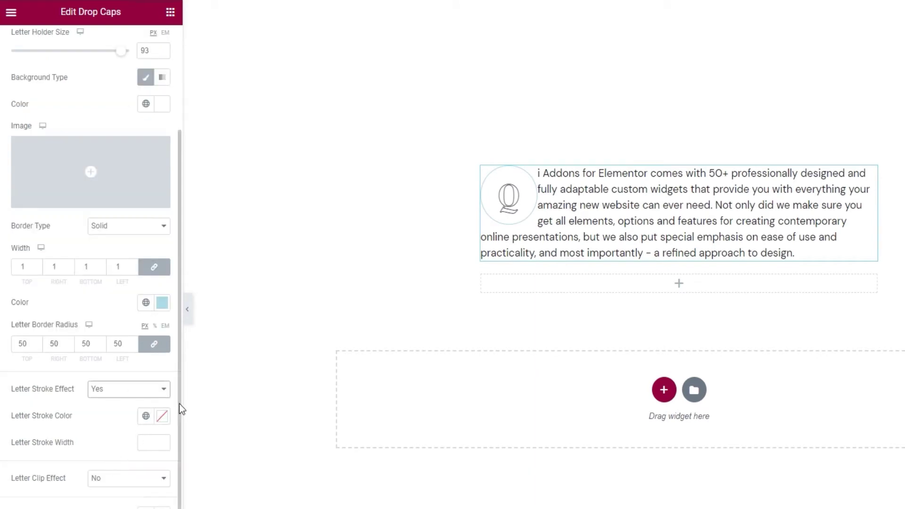
left_click(162, 420)
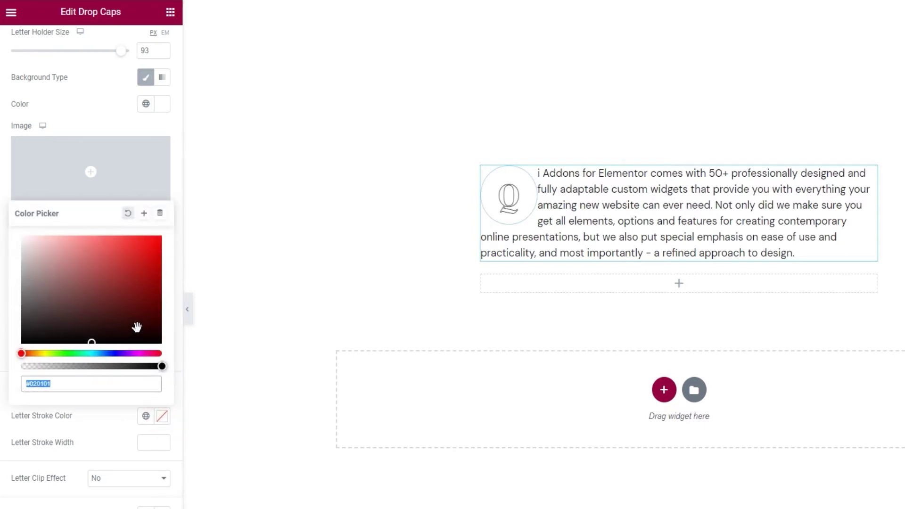
left_click_drag(137, 328, 122, 267)
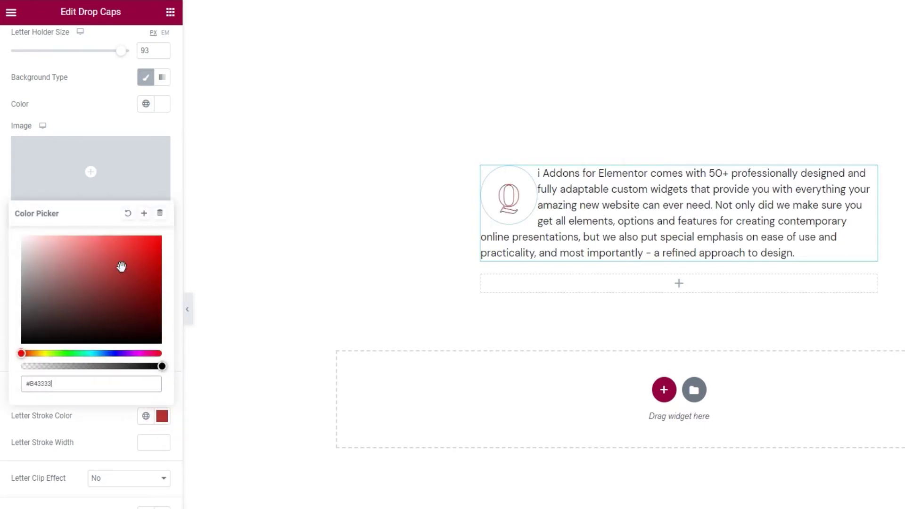
left_click(94, 434)
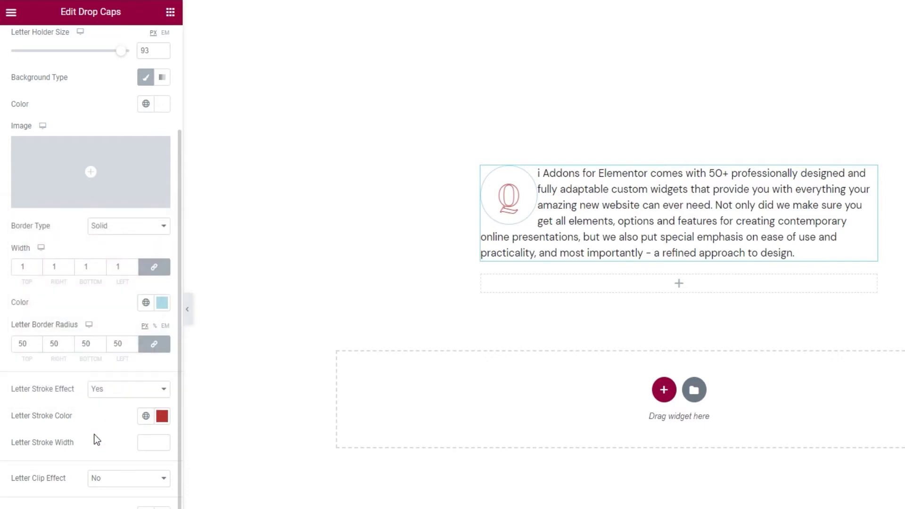
left_click(150, 435)
left_click(161, 439)
left_click(163, 445)
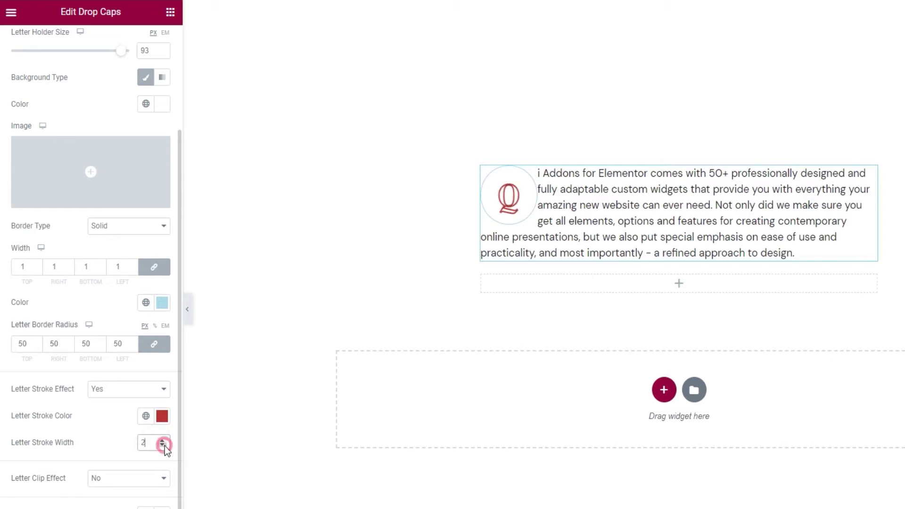
left_click(98, 433)
left_click(106, 392)
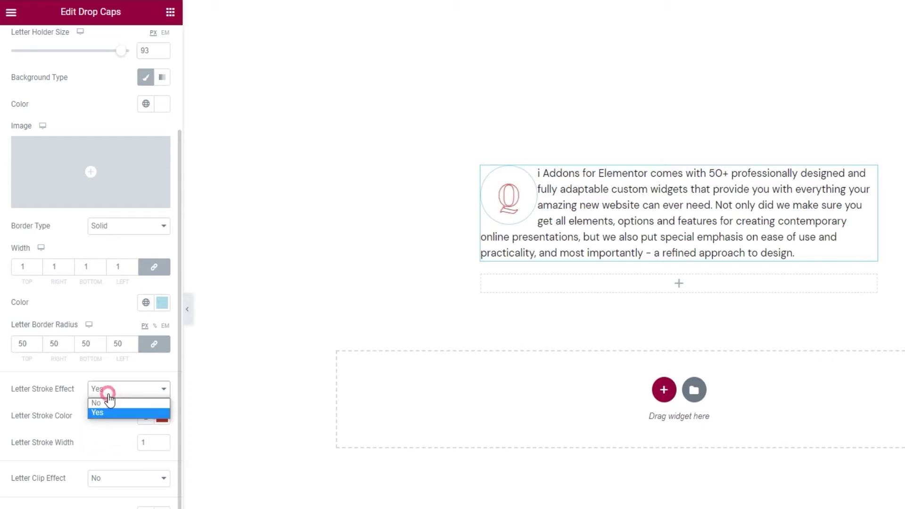
left_click(110, 404)
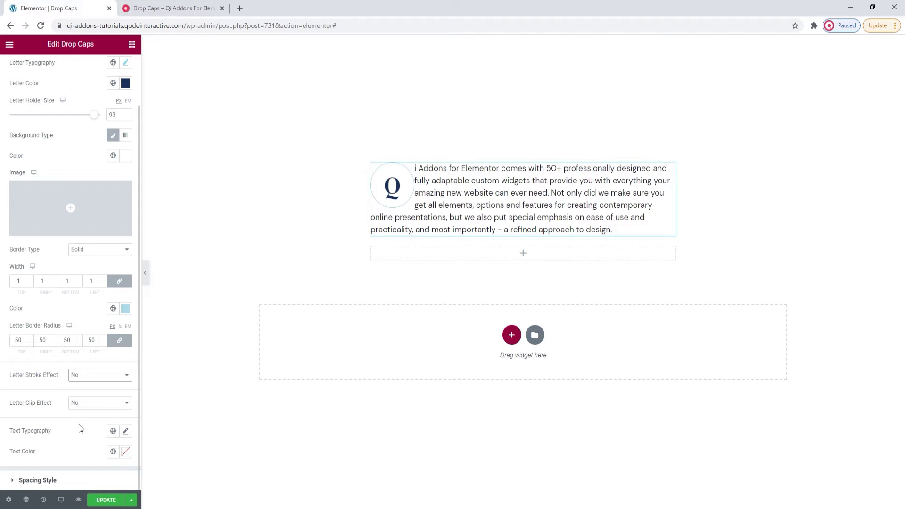
Step: Open the paragraph Text Typography settings and browse font families without changing the family
left_click(125, 433)
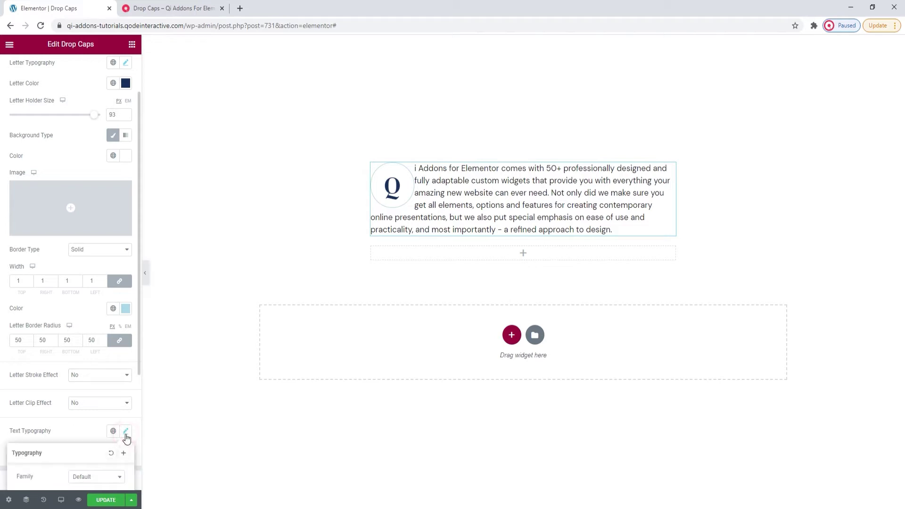
scroll(105, 427, "down", 4)
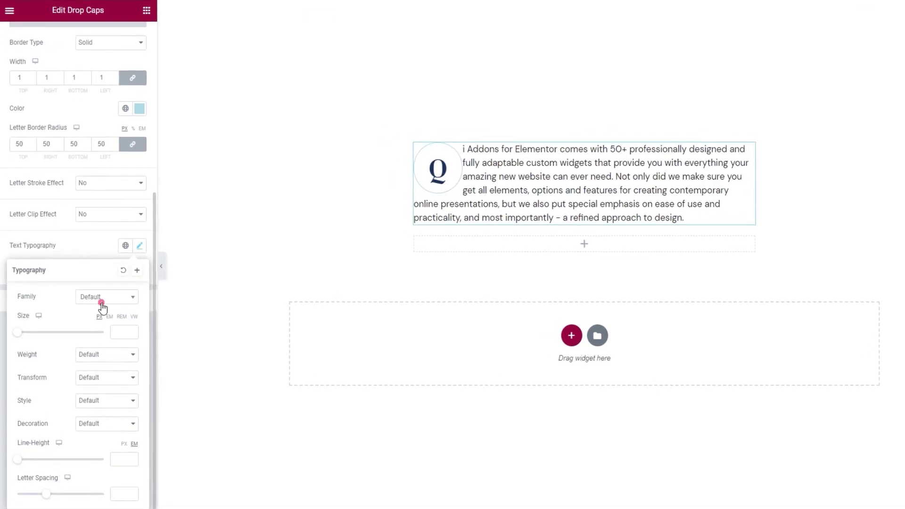
left_click(102, 297)
scroll(102, 356, "down", 2)
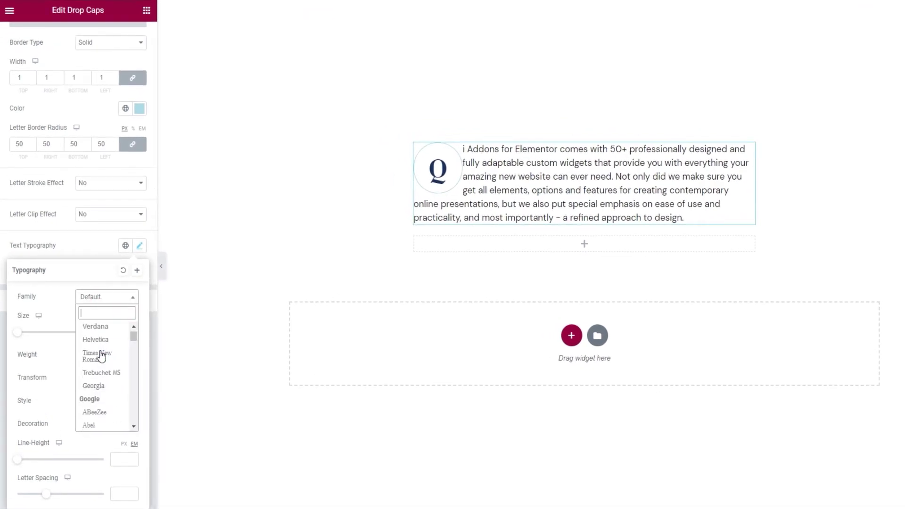
left_click(56, 314)
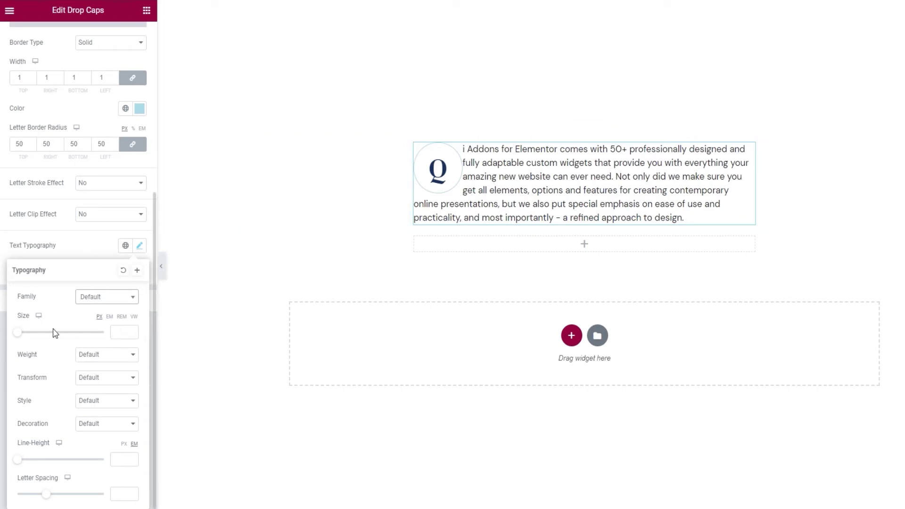
Step: Try a larger size, then bold and 200 weights, and reset Size to empty and Weight to Default
left_click_drag(17, 333, 25, 336)
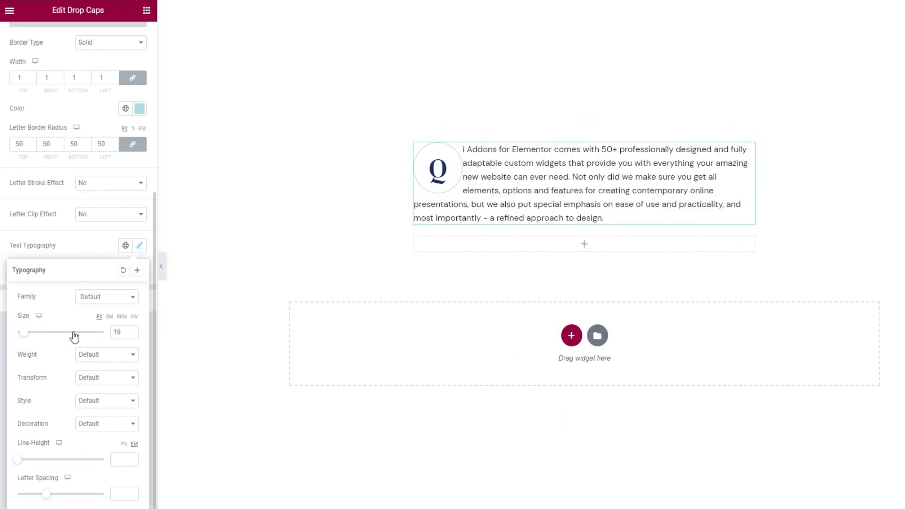
double_click(118, 333)
key("BackSpace")
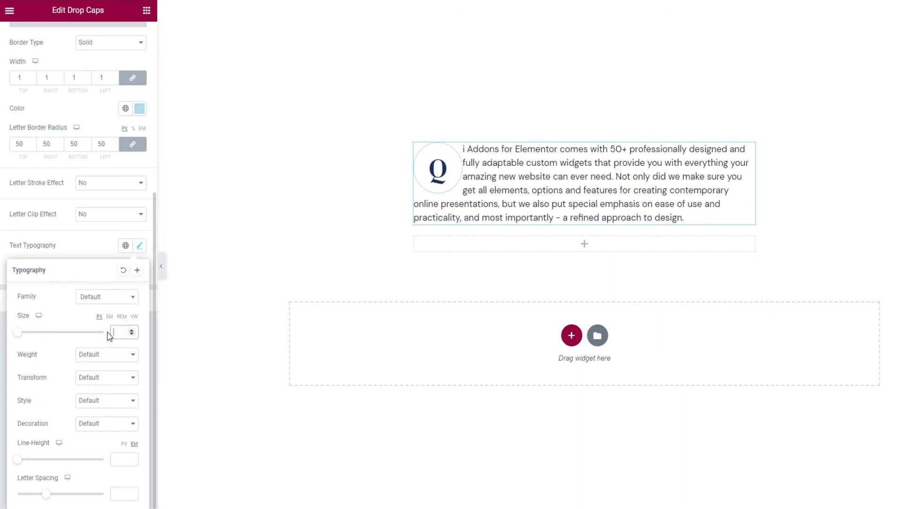
left_click(93, 356)
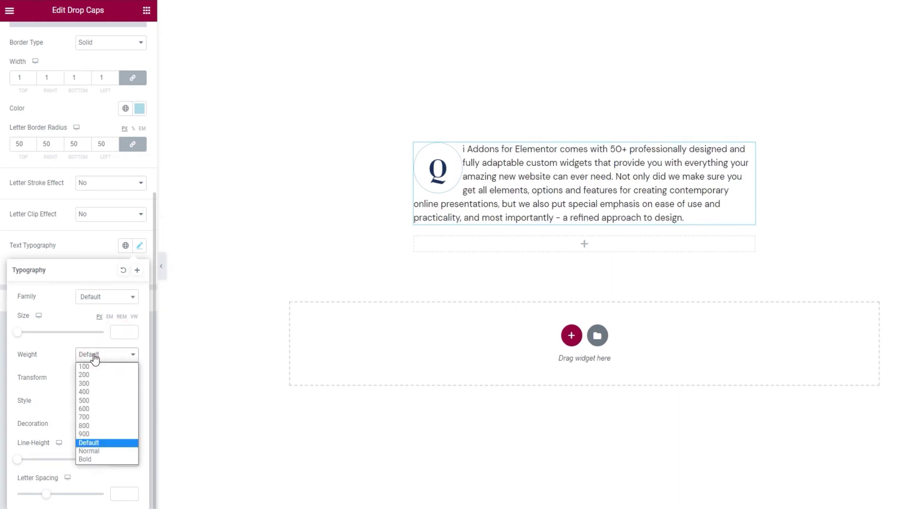
left_click(98, 458)
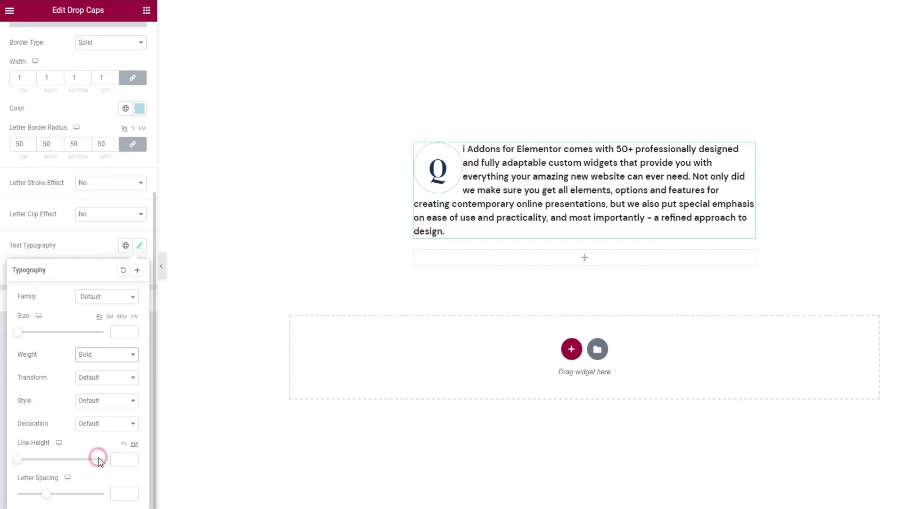
left_click(103, 360)
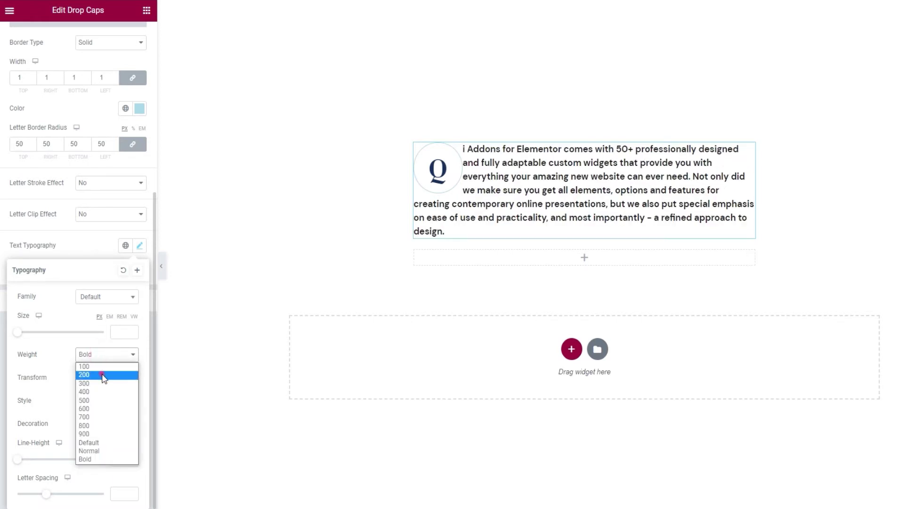
left_click(103, 374)
left_click(112, 357)
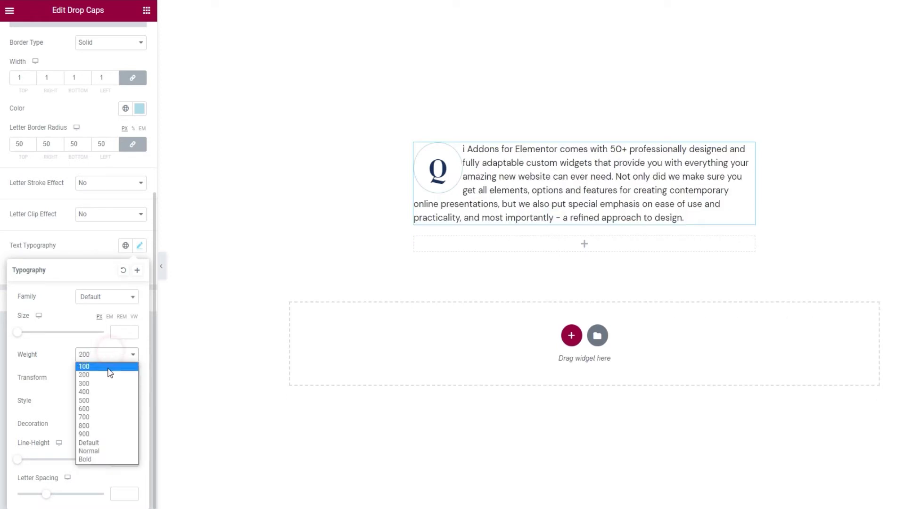
left_click(99, 441)
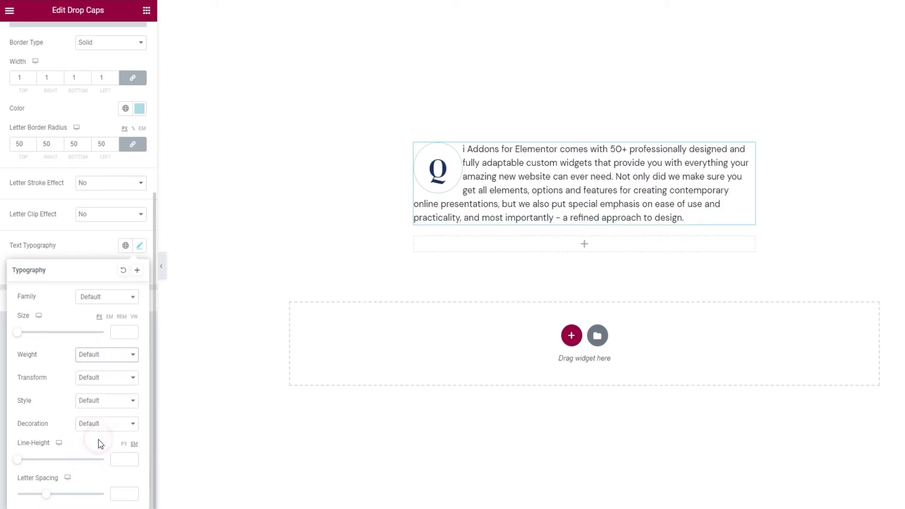
left_click(96, 386)
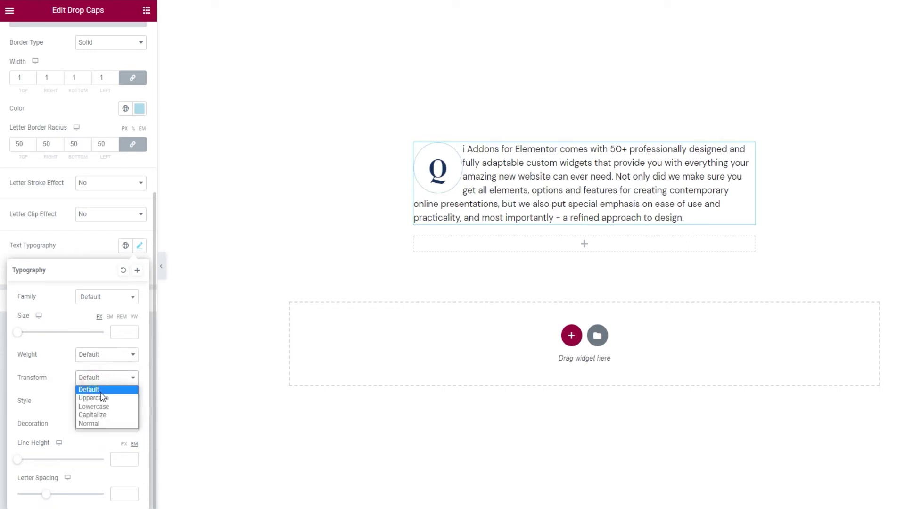
left_click(101, 397)
left_click(105, 380)
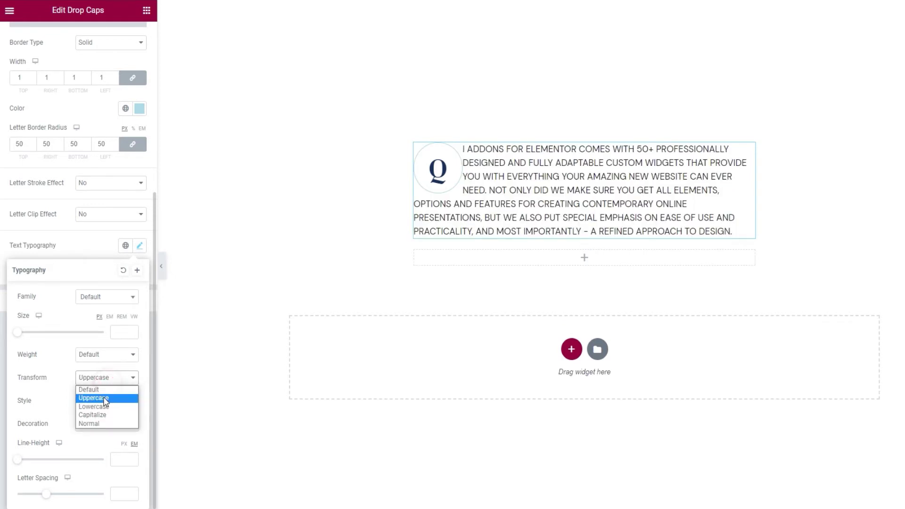
left_click(99, 406)
left_click(105, 377)
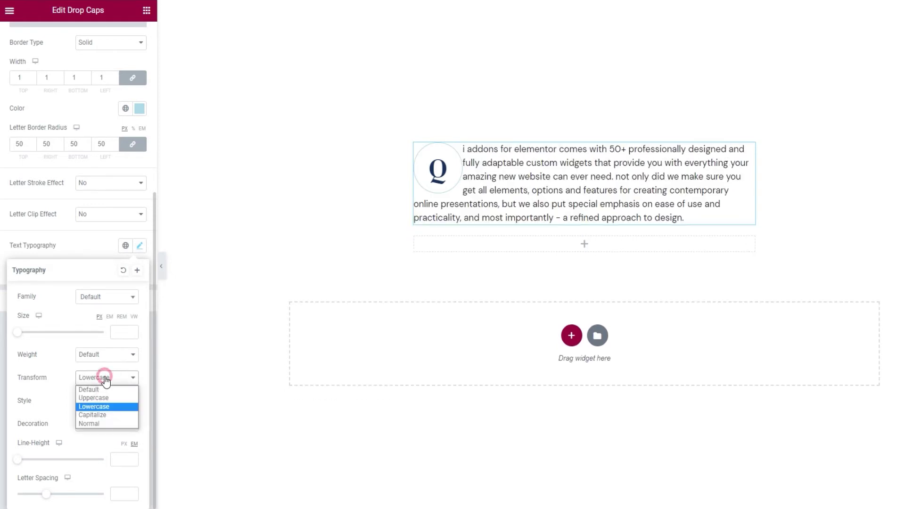
left_click(110, 416)
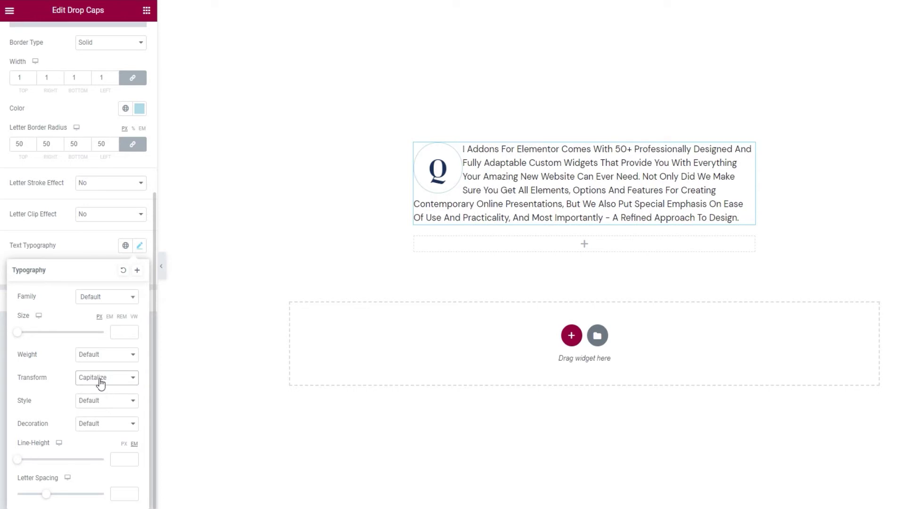
left_click(100, 378)
left_click(98, 424)
left_click(102, 378)
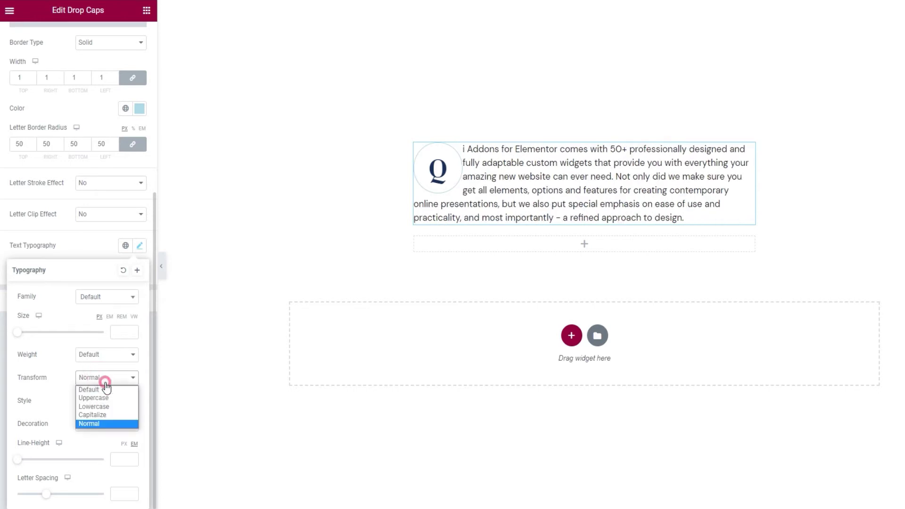
left_click(105, 389)
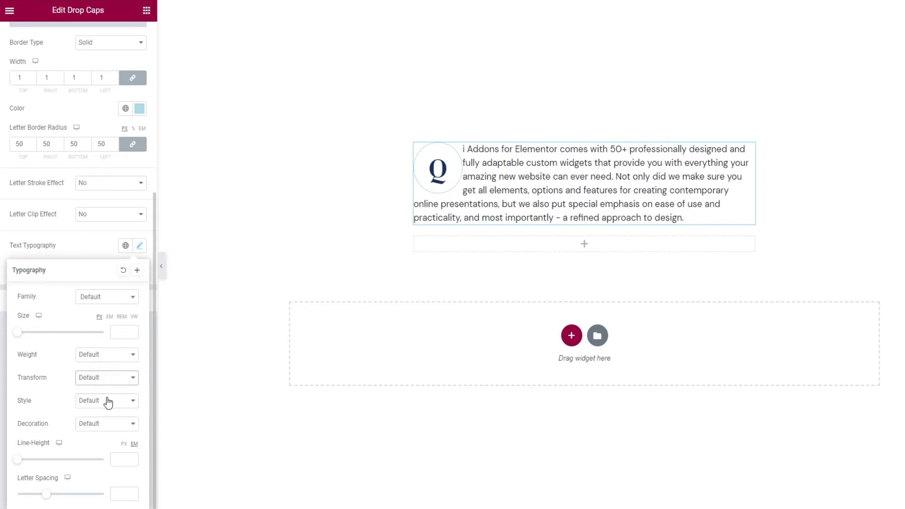
left_click(107, 401)
left_click(102, 421)
left_click(102, 400)
left_click(102, 430)
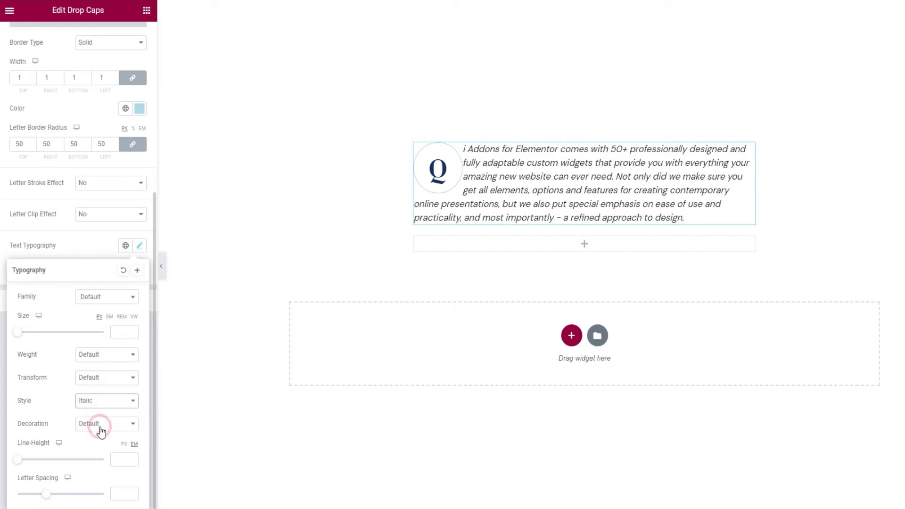
left_click(107, 401)
left_click(101, 401)
left_click(101, 412)
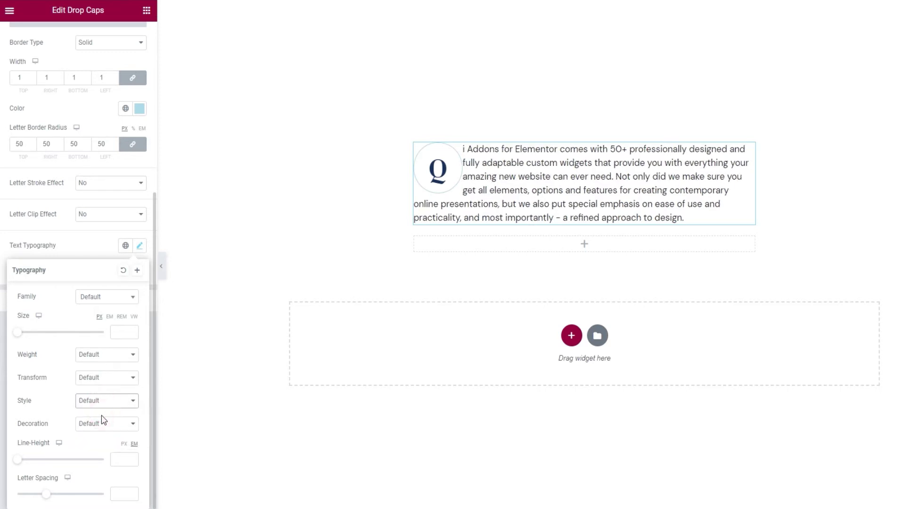
left_click(94, 422)
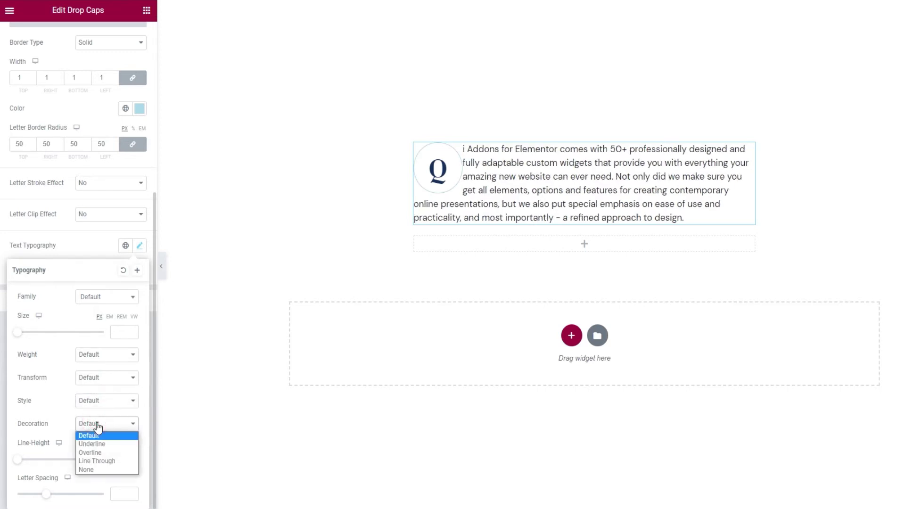
left_click(95, 443)
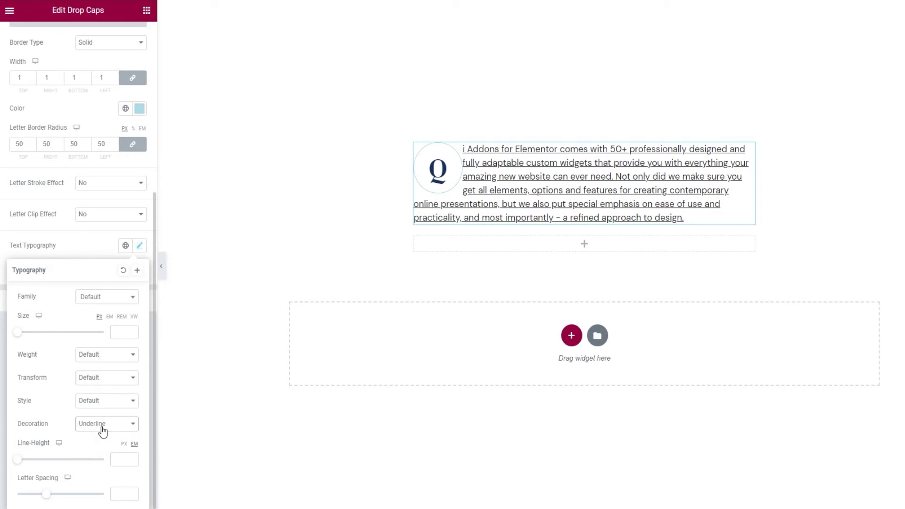
left_click(100, 426)
left_click(99, 452)
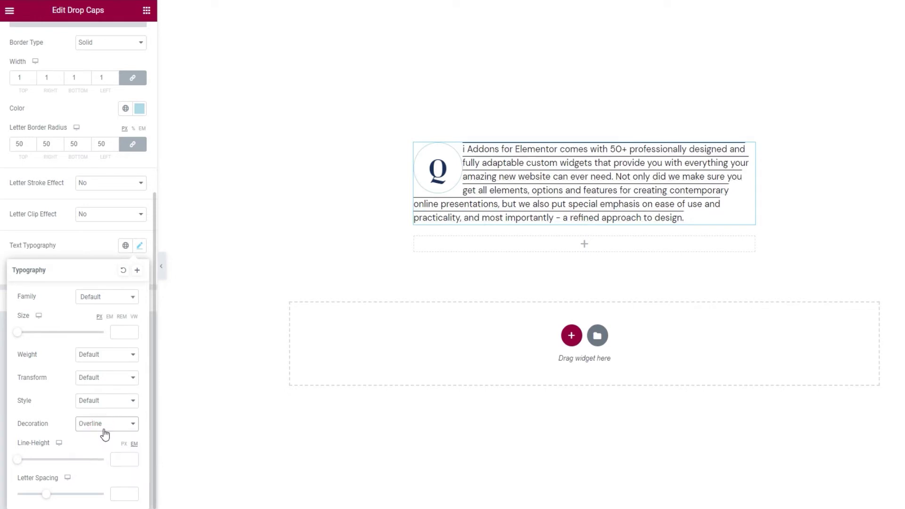
left_click(103, 426)
left_click(97, 461)
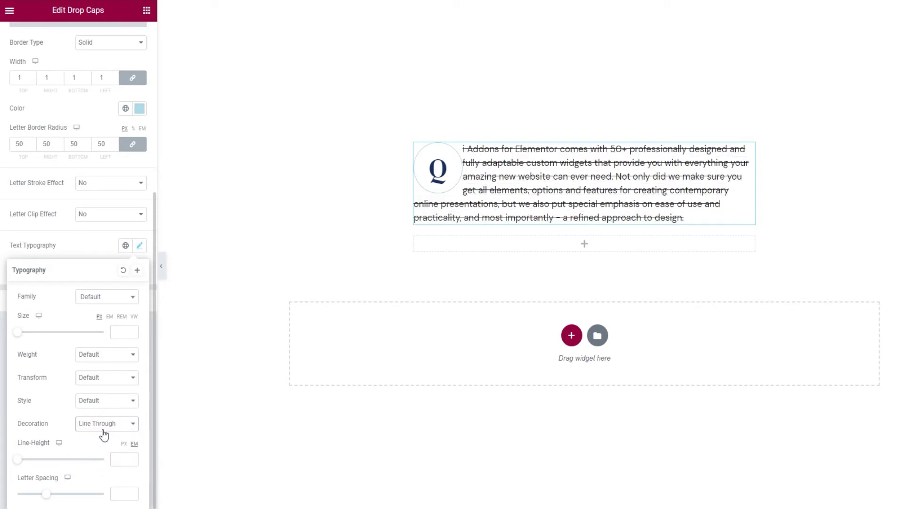
left_click(102, 425)
left_click(97, 469)
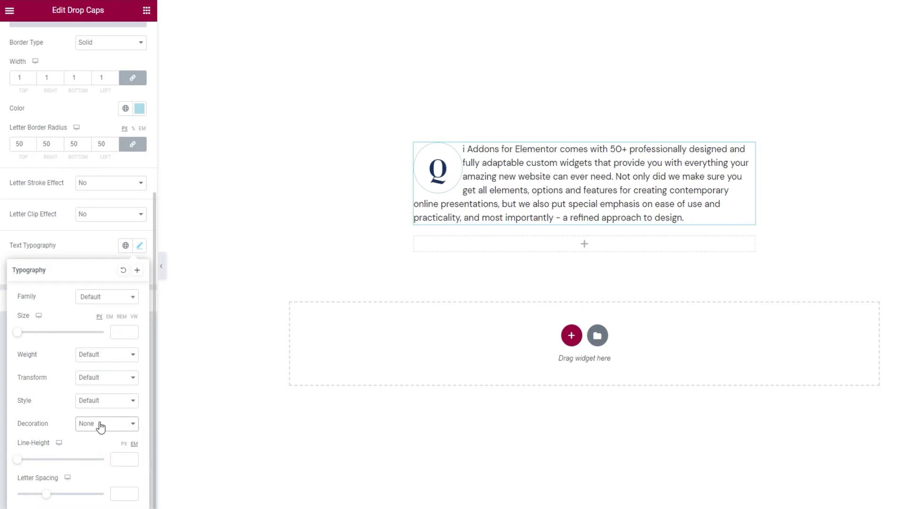
left_click(98, 425)
left_click(101, 436)
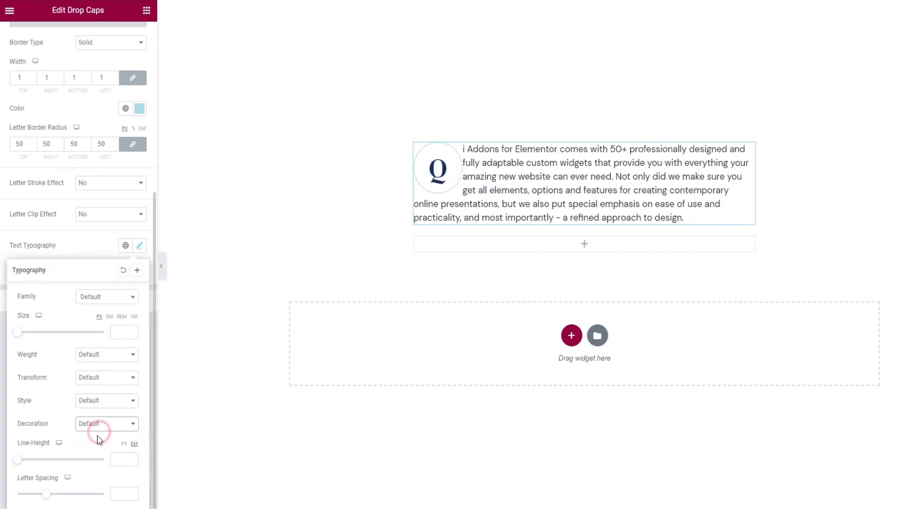
left_click(21, 460)
left_click_drag(22, 463, 34, 460)
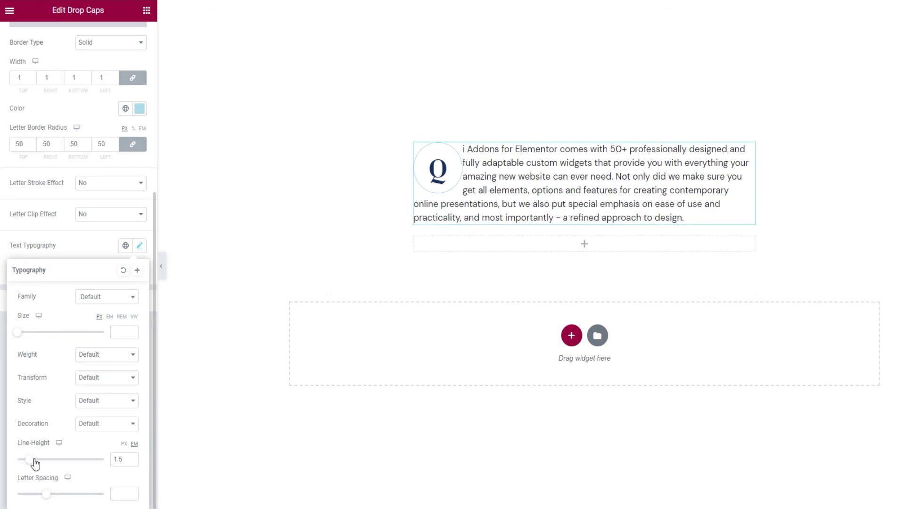
double_click(120, 459)
key("BackSpace")
left_click_drag(48, 493, 50, 495)
left_click_drag(122, 494, 111, 494)
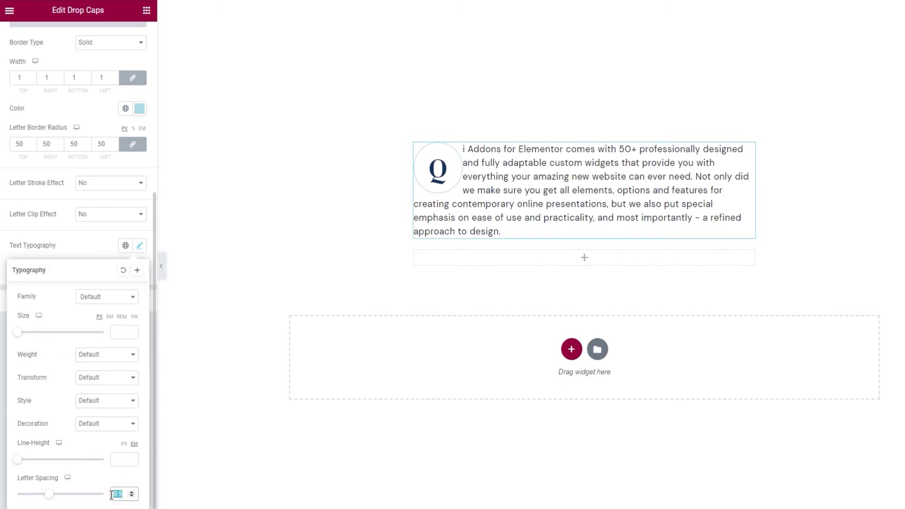
key("BackSpace")
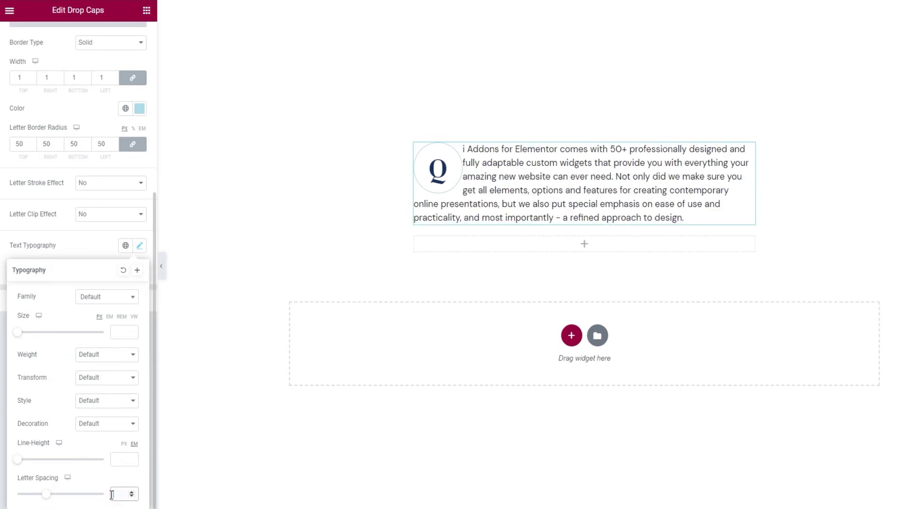
Step: Preview a red paragraph text colour, reset it to default, and expand the Spacing section
left_click(91, 250)
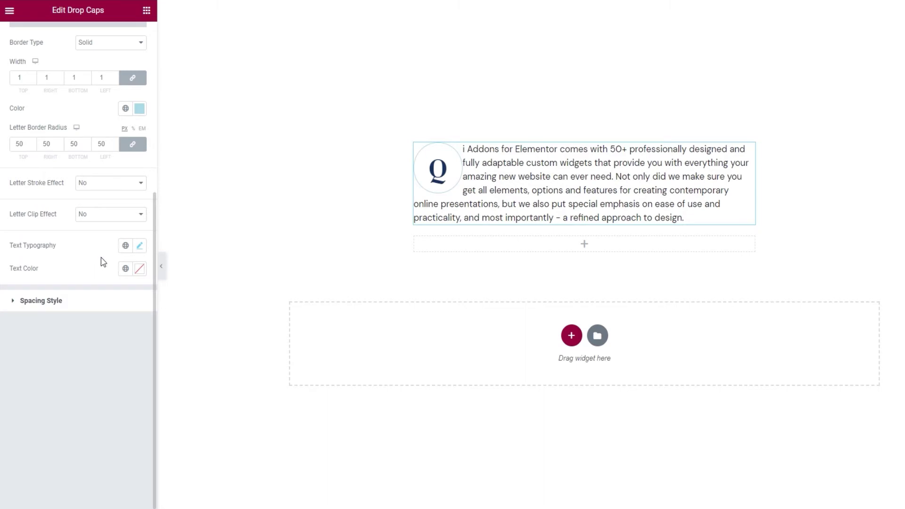
left_click(138, 268)
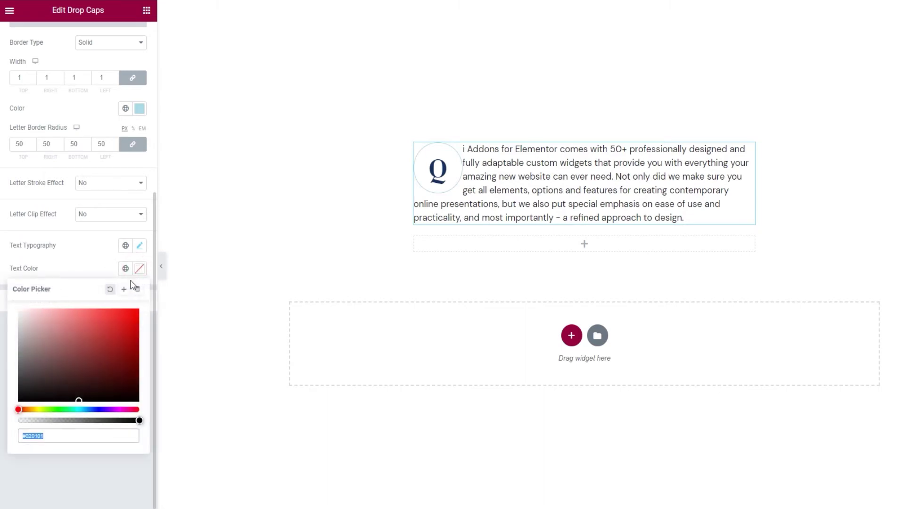
left_click_drag(115, 339, 102, 349)
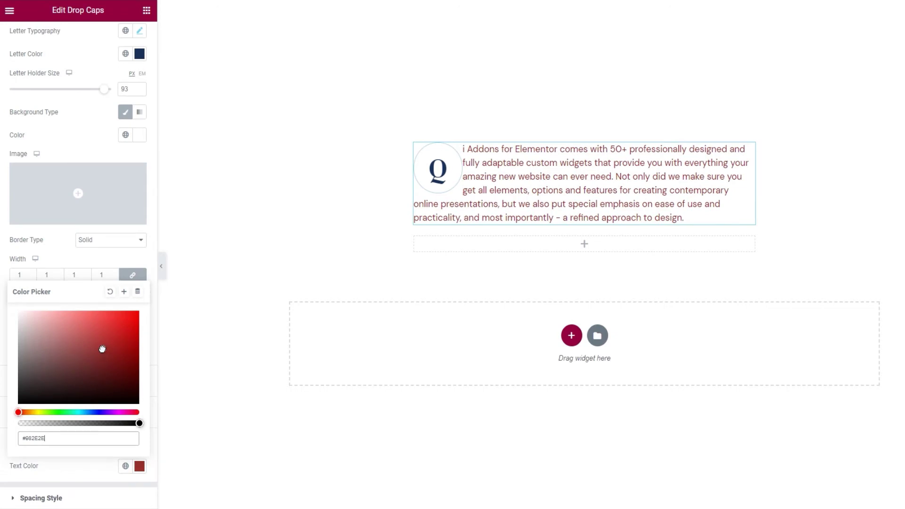
left_click(110, 291)
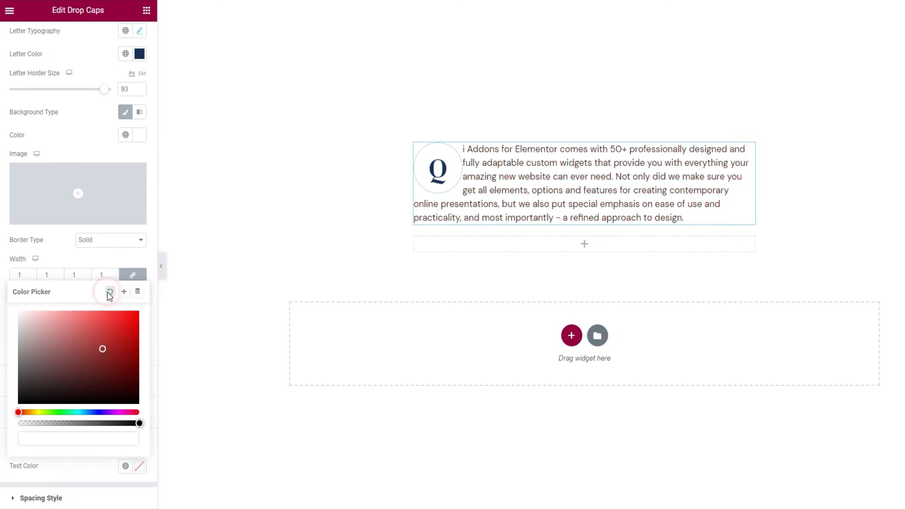
left_click(109, 269)
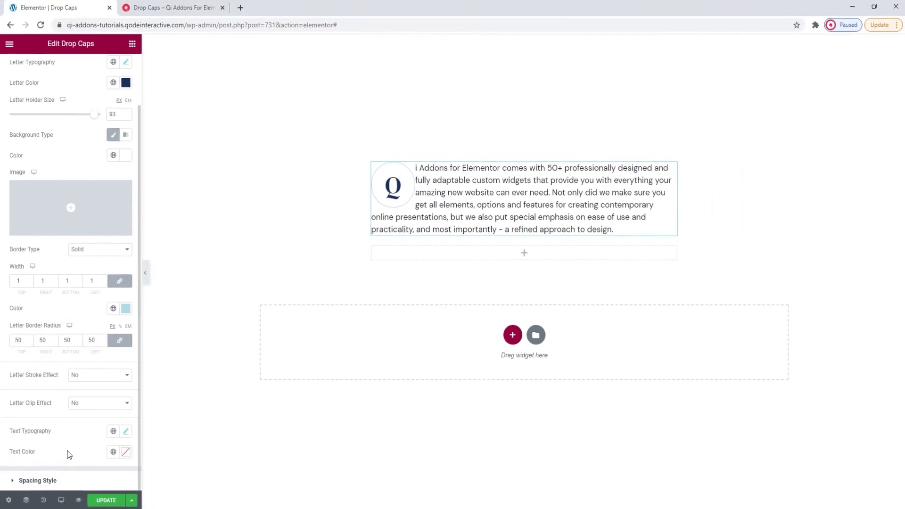
left_click(69, 480)
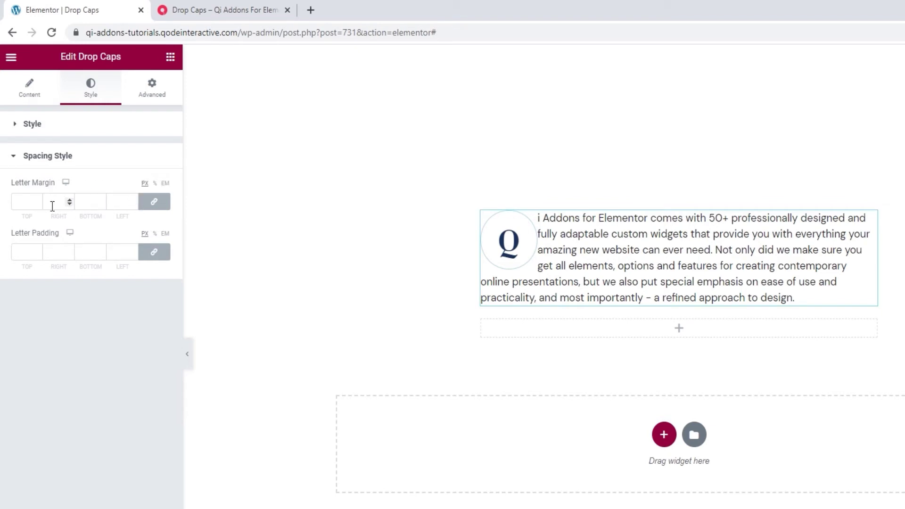
Step: Try a linked letter margin of 5, clear it, and unlink the four margin values
left_click(38, 200)
left_click(38, 199)
left_click(37, 199)
left_click(37, 200)
left_click(37, 199)
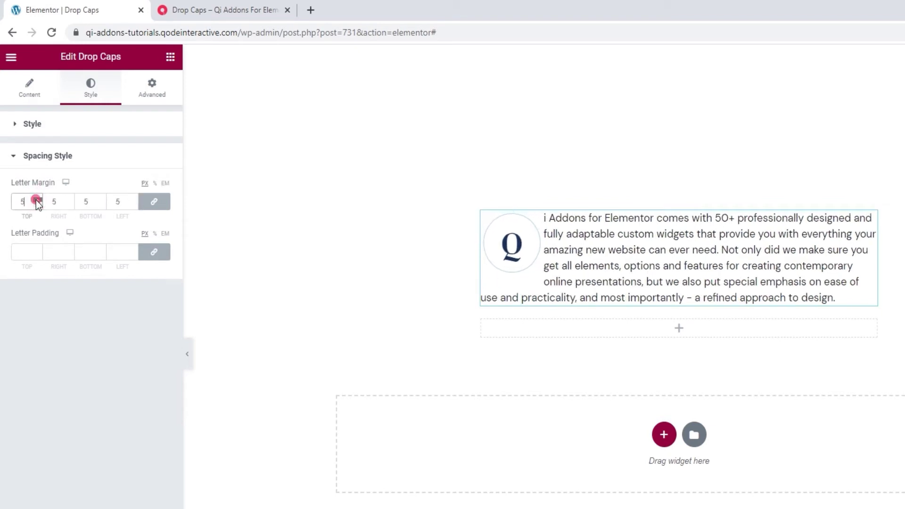
left_click_drag(36, 201, 22, 201)
key("BackSpace")
left_click(159, 204)
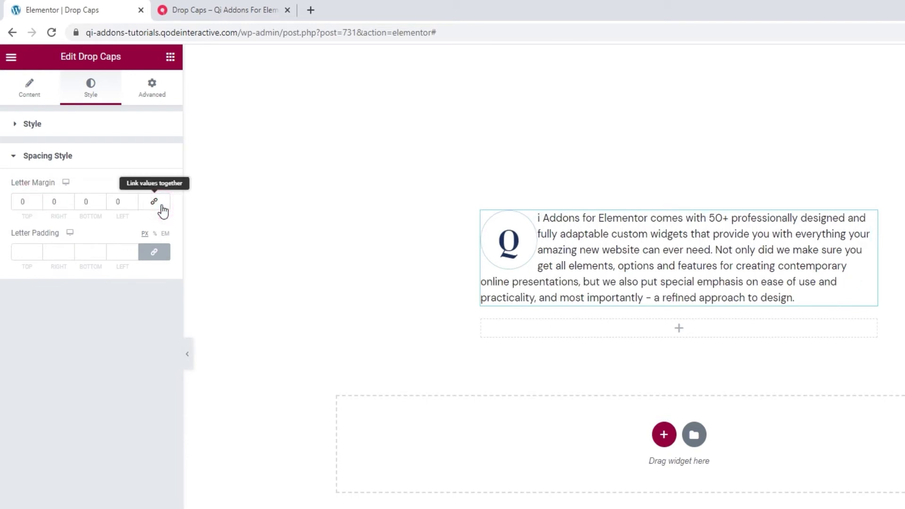
Step: Set the letter margins to Top 1, Right 16, Bottom -2 and Left 0
left_click(38, 200)
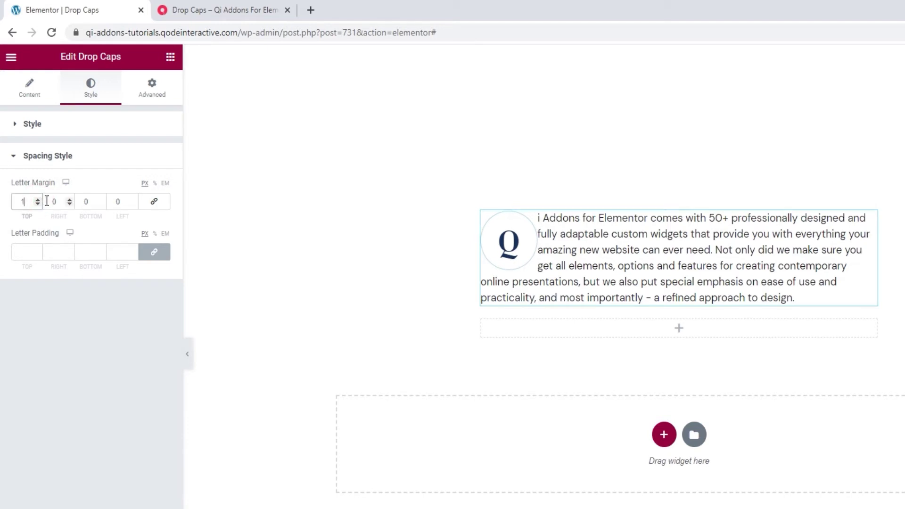
left_click(55, 201)
left_click(71, 199)
left_click(70, 199)
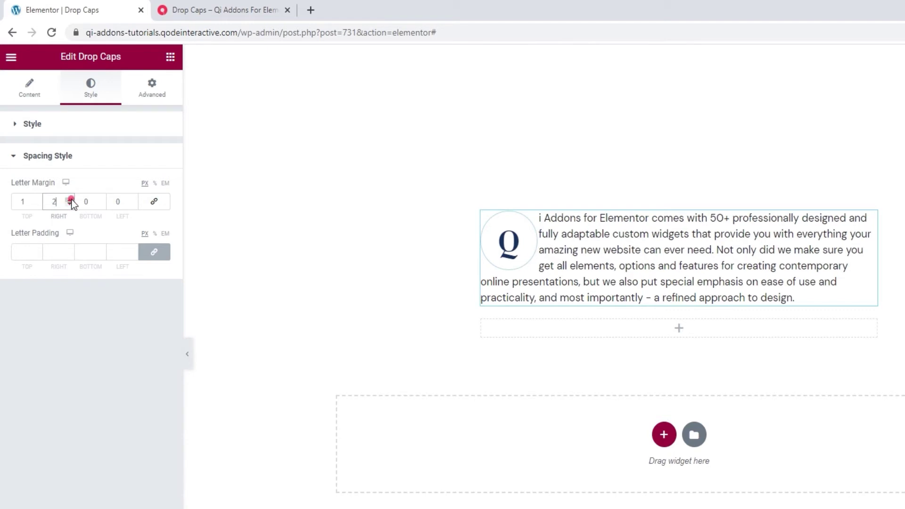
left_click(71, 200)
left_click(70, 200)
left_click(71, 200)
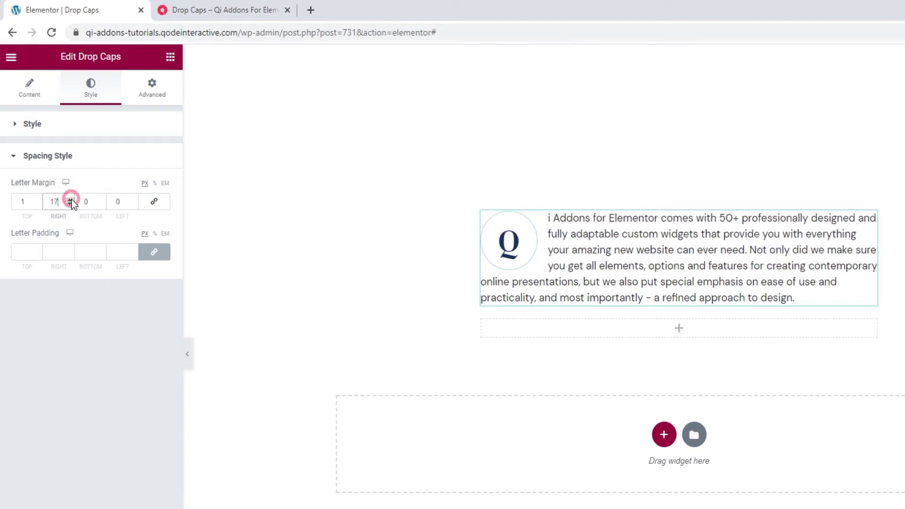
left_click(71, 199)
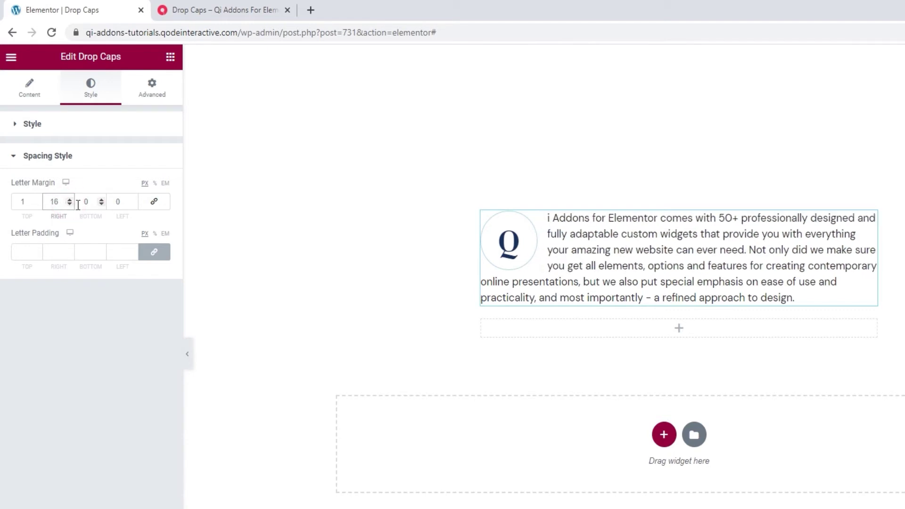
left_click(101, 204)
left_click(101, 205)
Step: Unlink letter padding, set the bottom padding to 8 px, and update the page
left_click(108, 182)
left_click(150, 253)
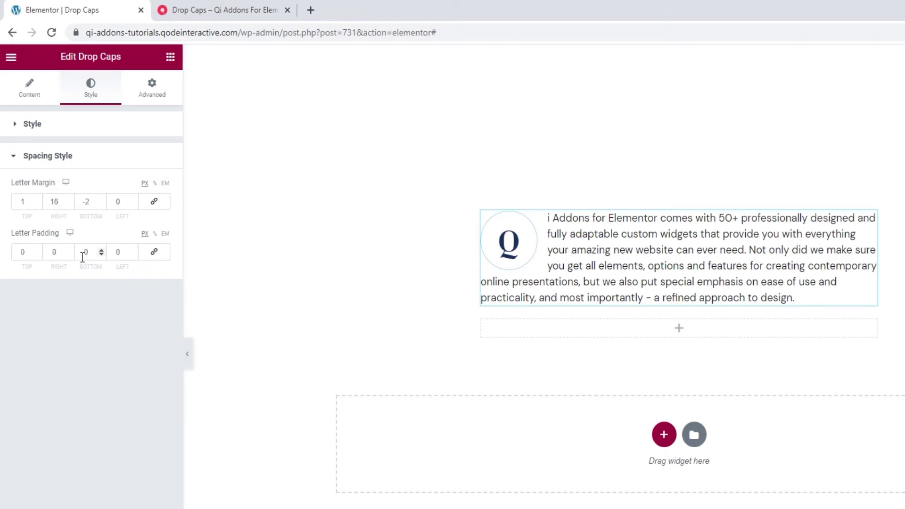
left_click(102, 249)
left_click(102, 250)
left_click(102, 250)
left_click(101, 250)
left_click(121, 329)
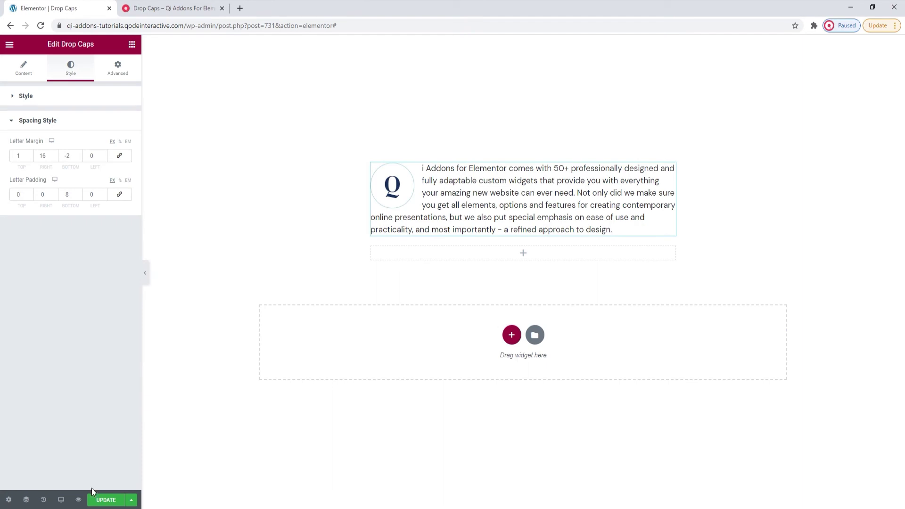
left_click(100, 499)
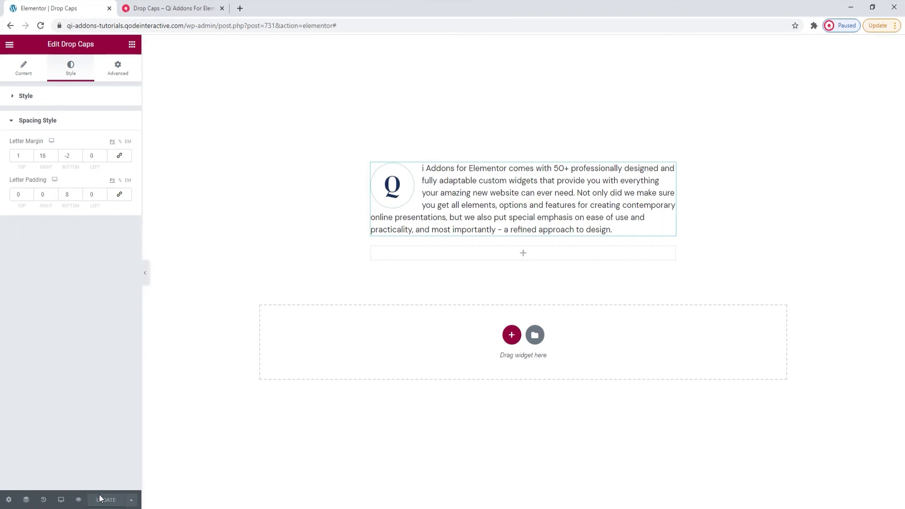
Step: Search the widget list for 'drop' and add a Drop Caps widget below the first
left_click(132, 44)
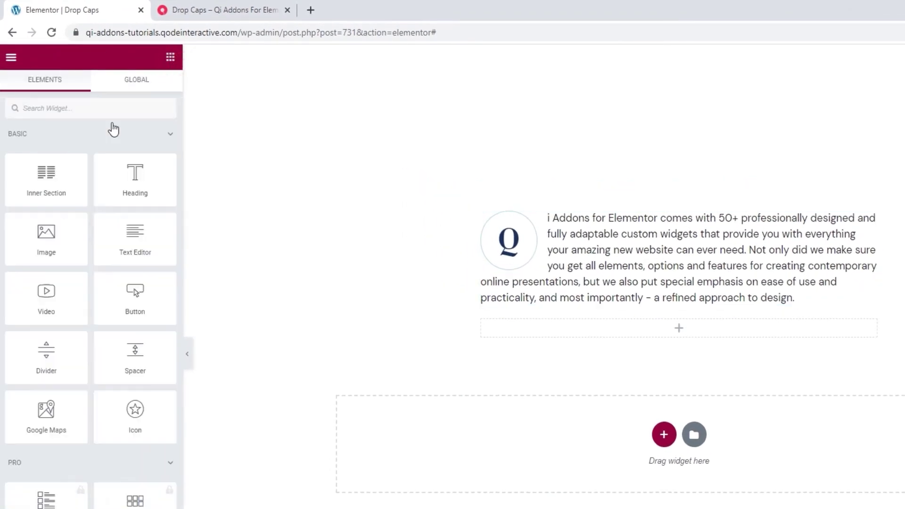
left_click(107, 109)
type("dr")
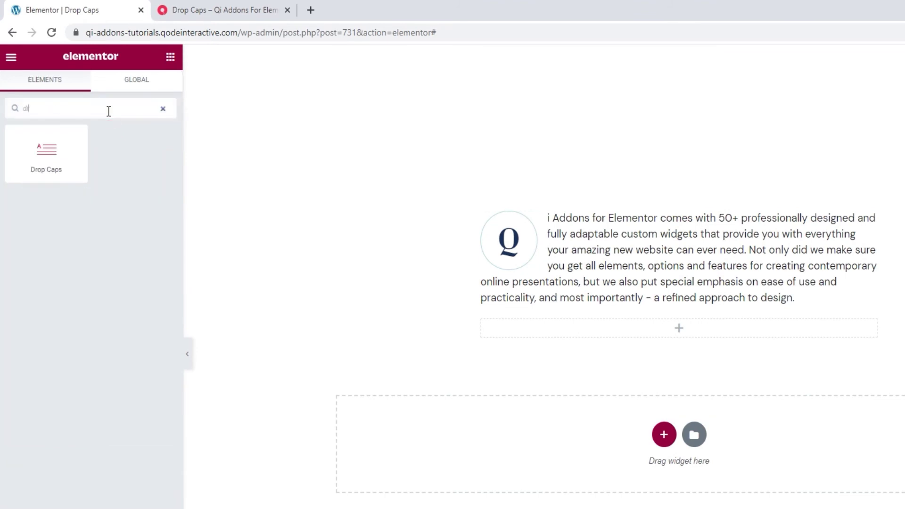
type("op")
left_click_drag(46, 151, 631, 341)
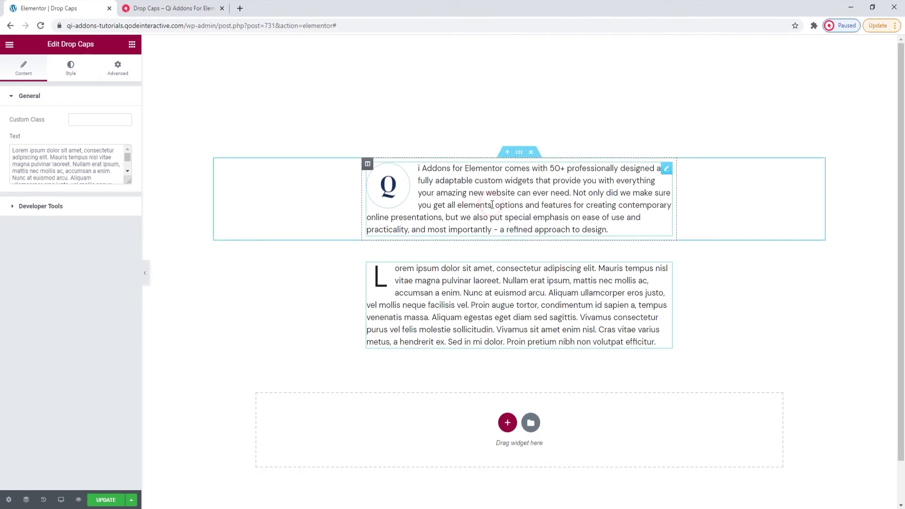
Step: Copy the first widget's Qi Addons paragraph text and paste it over the new widget's Lorem text
left_click(445, 205)
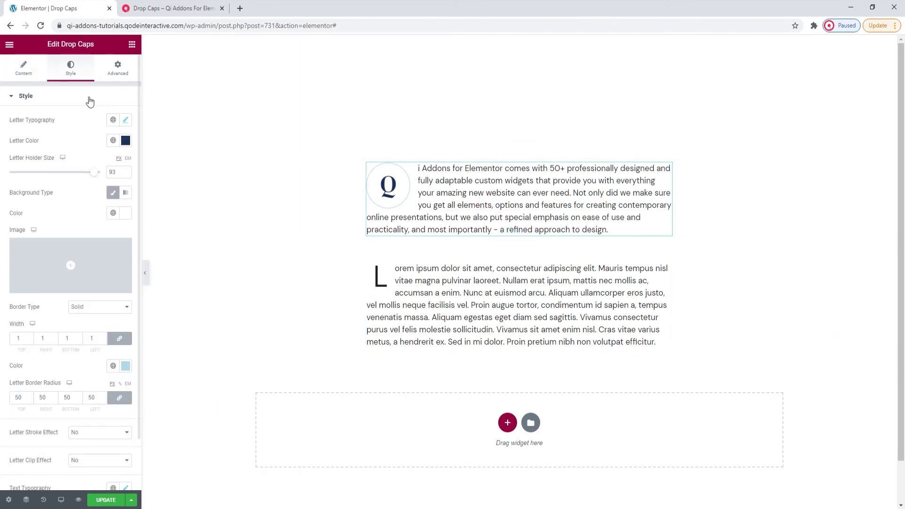
left_click(23, 67)
key("ctrl+a")
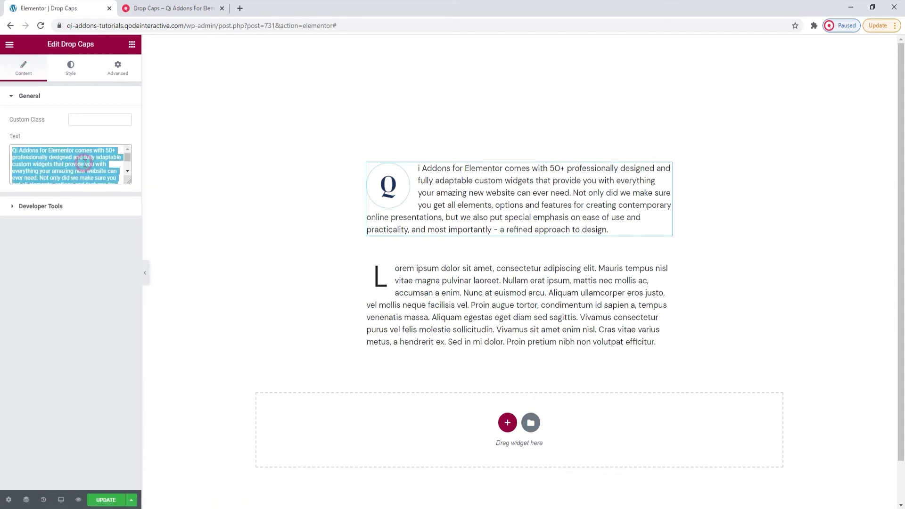
right_click(84, 163)
left_click(104, 196)
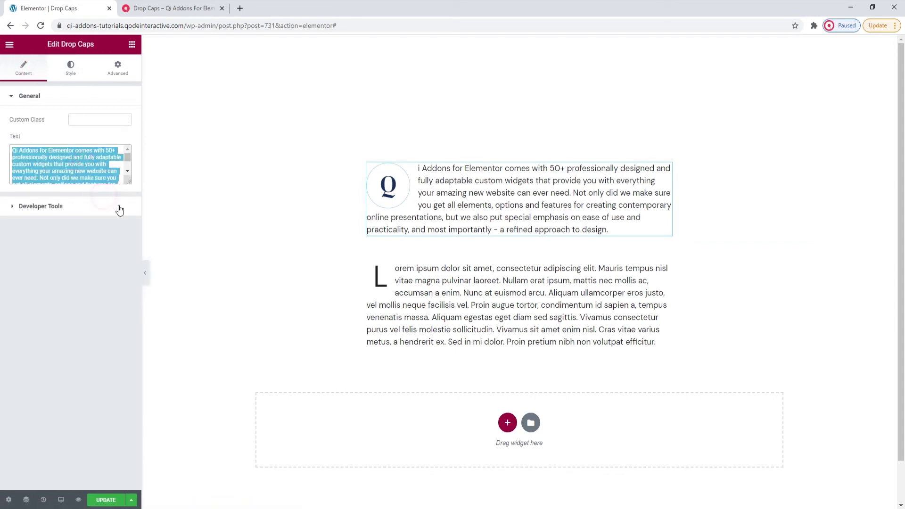
left_click(414, 288)
left_click(46, 156)
key("ctrl+a")
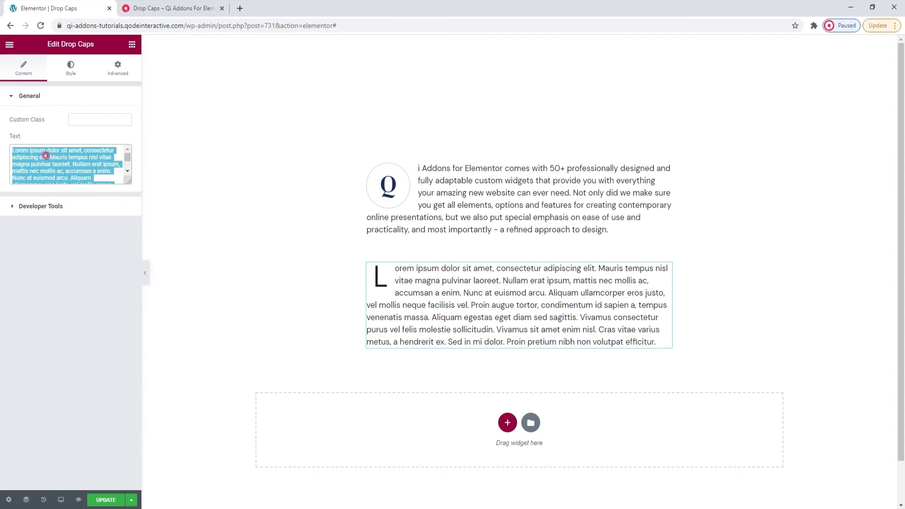
right_click(45, 155)
left_click(75, 191)
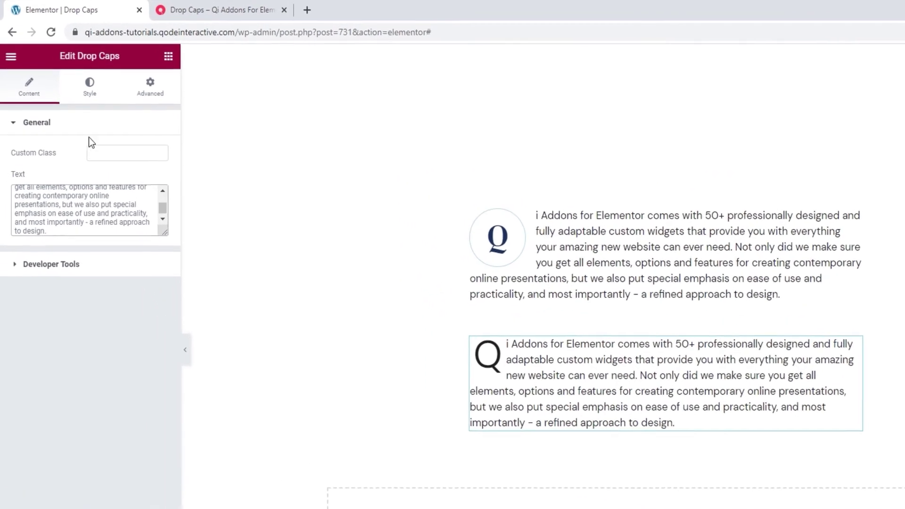
Step: Set the second drop cap's letter typography to size 95 and weight 700
left_click(92, 87)
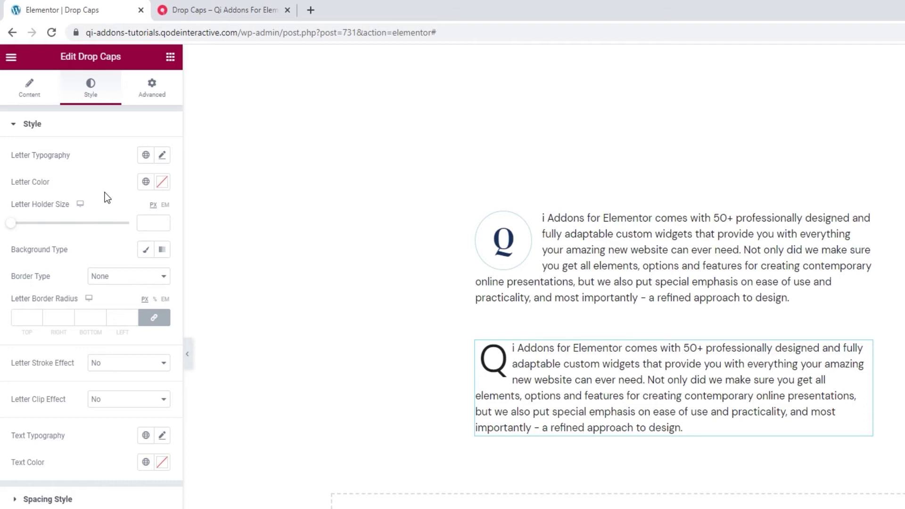
left_click(162, 155)
left_click(137, 257)
type("9")
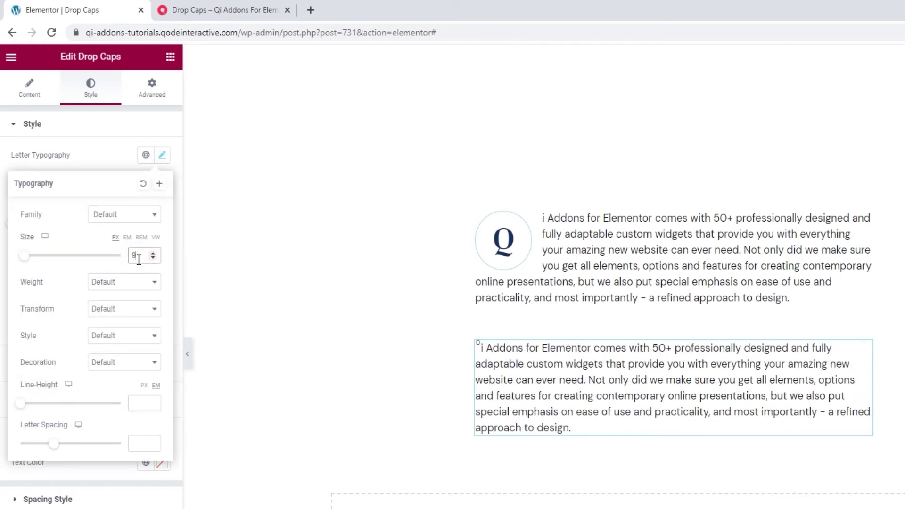
type("5")
left_click(132, 282)
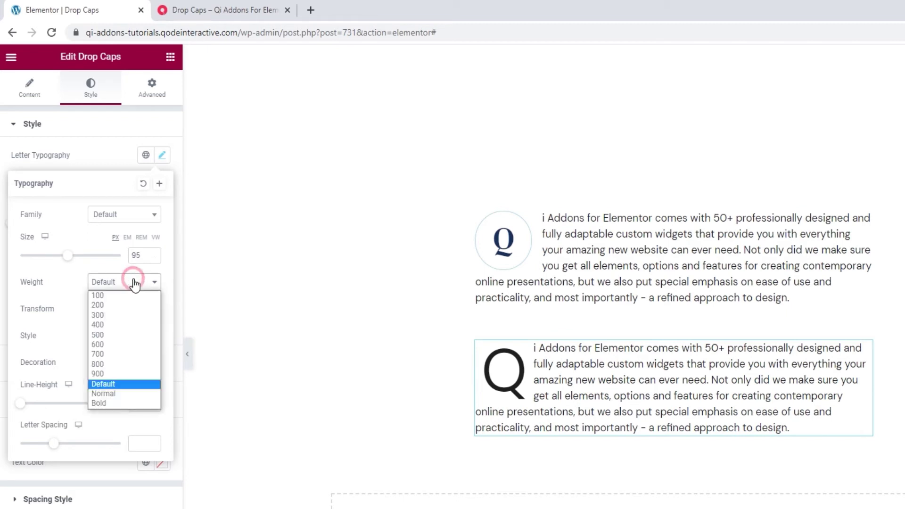
left_click(118, 345)
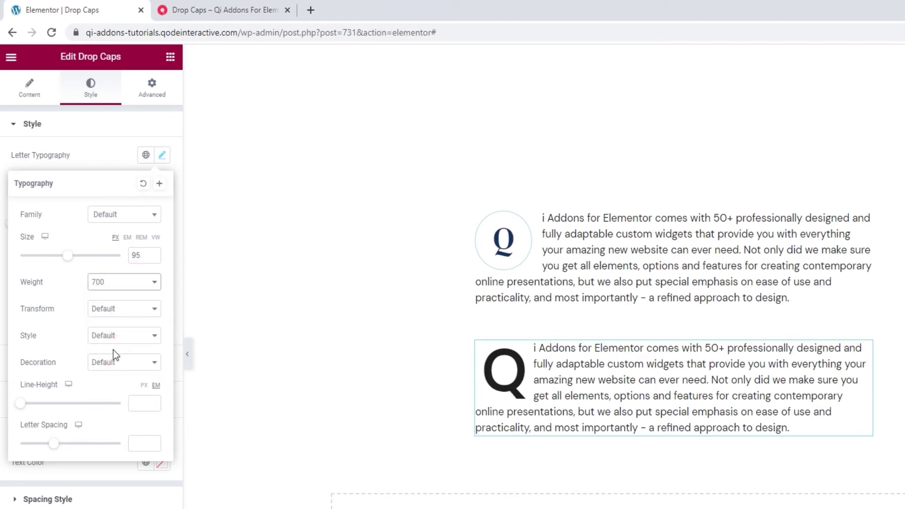
left_click(99, 157)
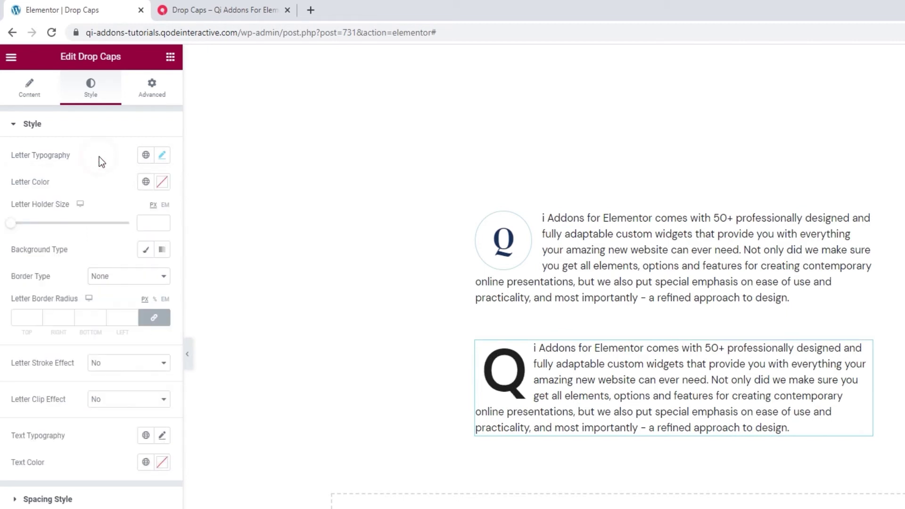
Step: Give the letter holder a Classic background with colour #ffffff
left_click(144, 249)
left_click(162, 276)
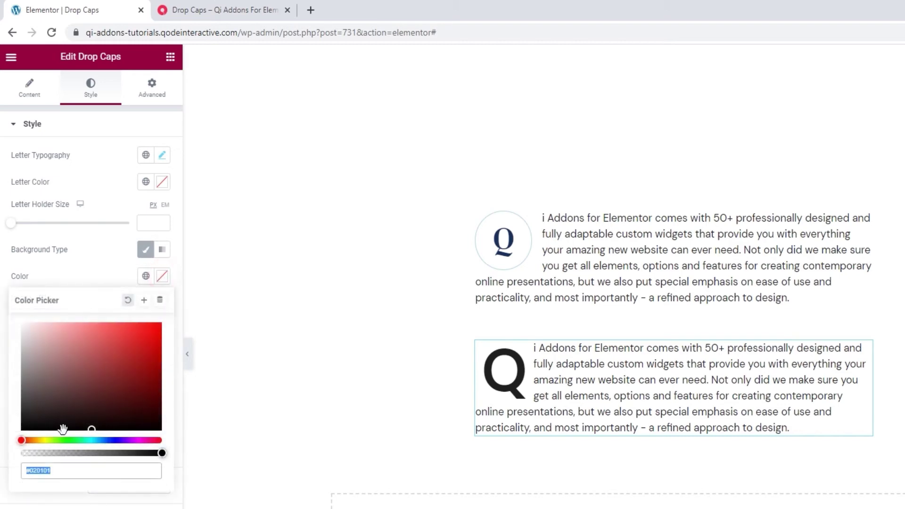
left_click(53, 471)
type("#ffffff")
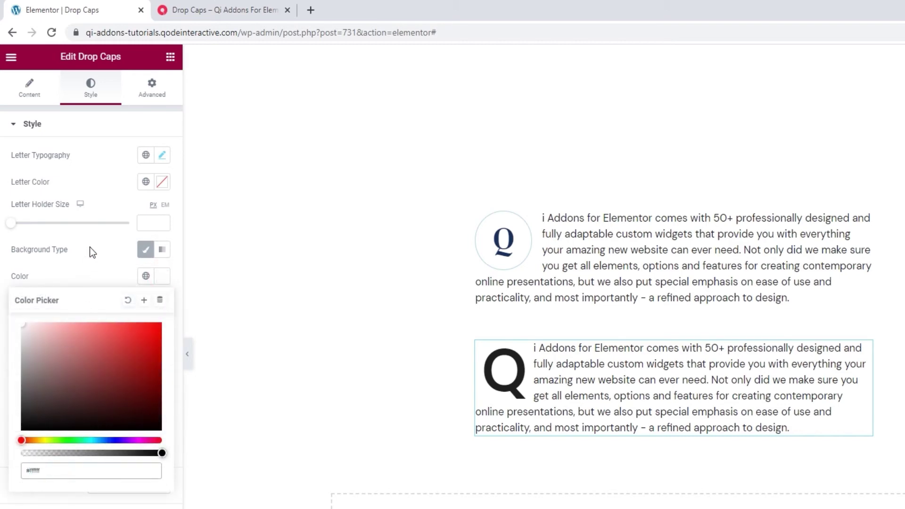
left_click(91, 250)
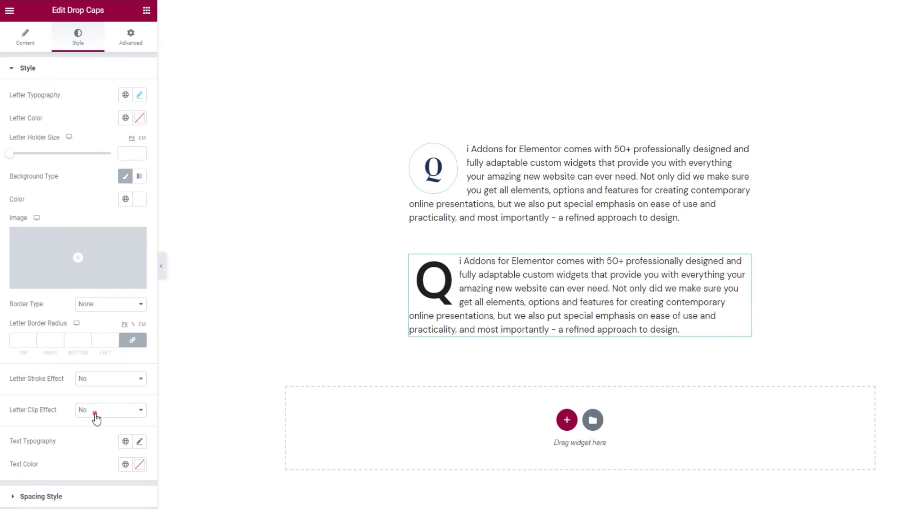
Step: Turn the Letter Clip Effect on and give the clipped letter a Classic colour fill
left_click(96, 417)
left_click(95, 428)
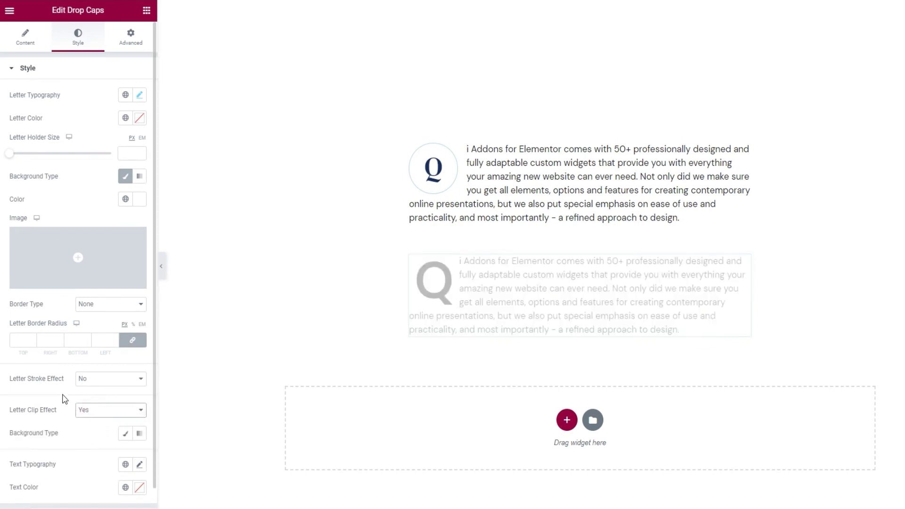
scroll(69, 391, "down", 1)
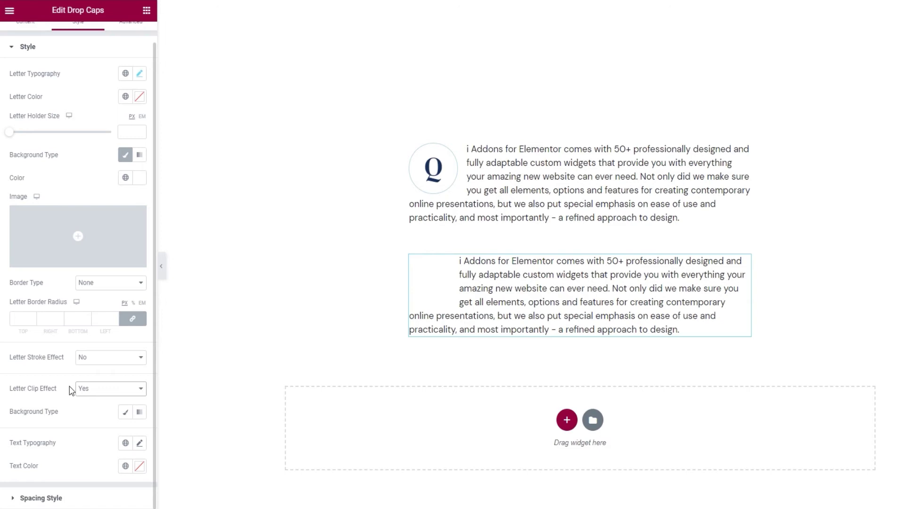
left_click(125, 411)
scroll(118, 410, "down", 1)
scroll(108, 409, "down", 1)
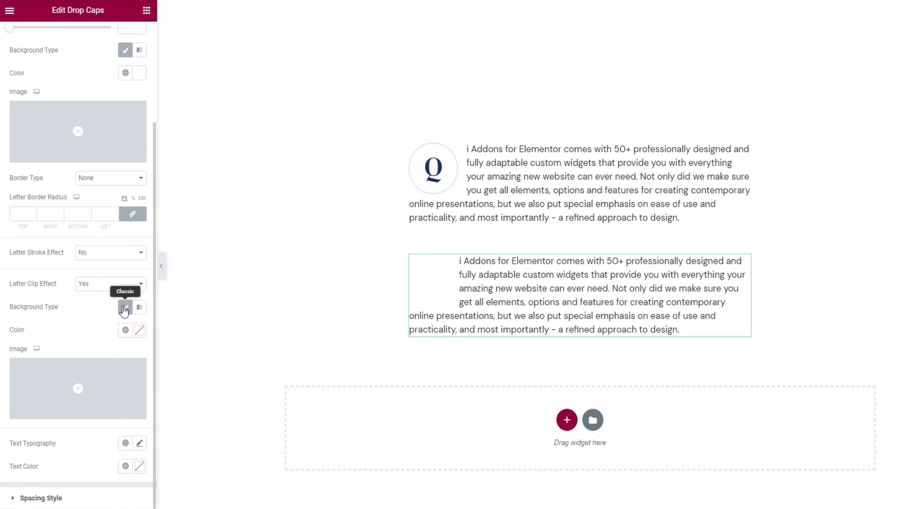
left_click(140, 331)
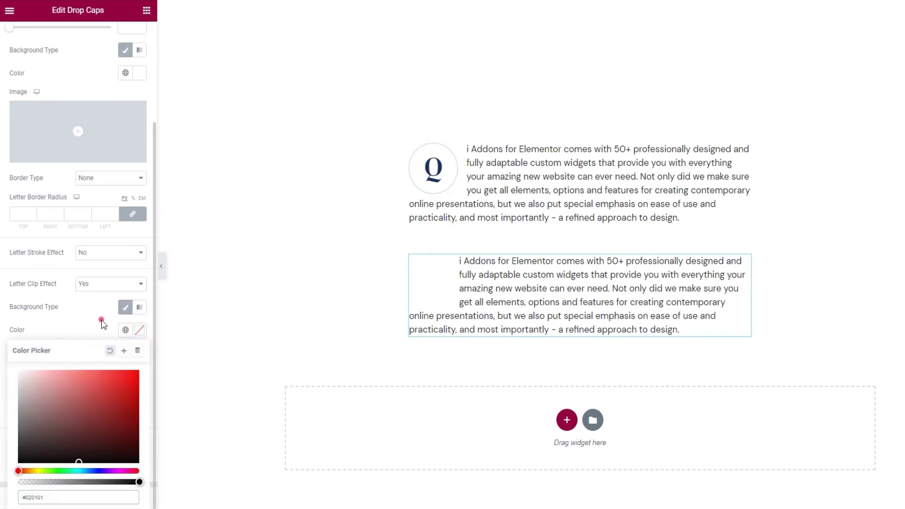
left_click(103, 325)
Step: Try a gradient clip fill with a red first colour, then return to a solid Classic fill
left_click(139, 307)
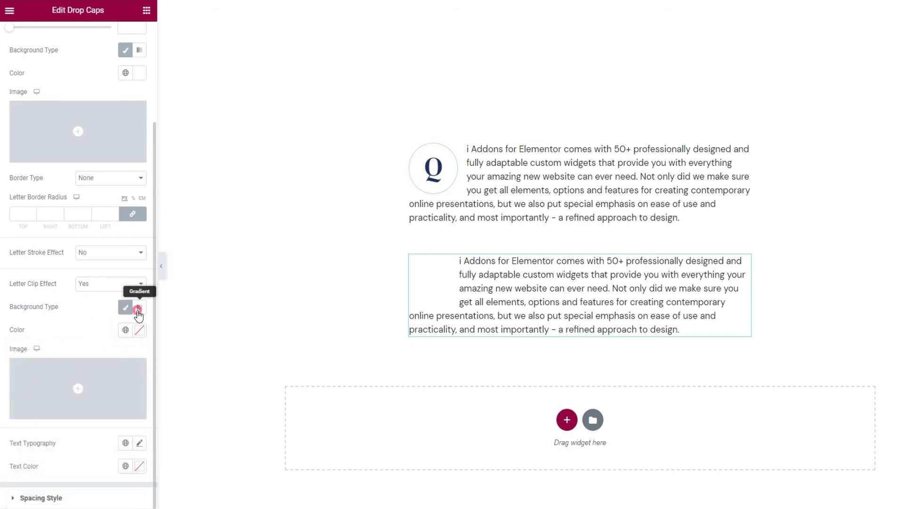
scroll(111, 319, "down", 1)
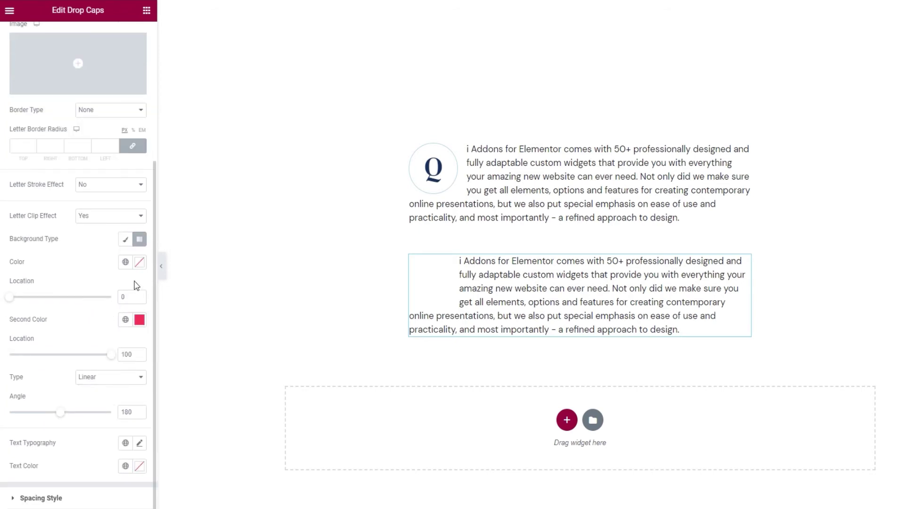
left_click(139, 262)
left_click(102, 324)
left_click(89, 257)
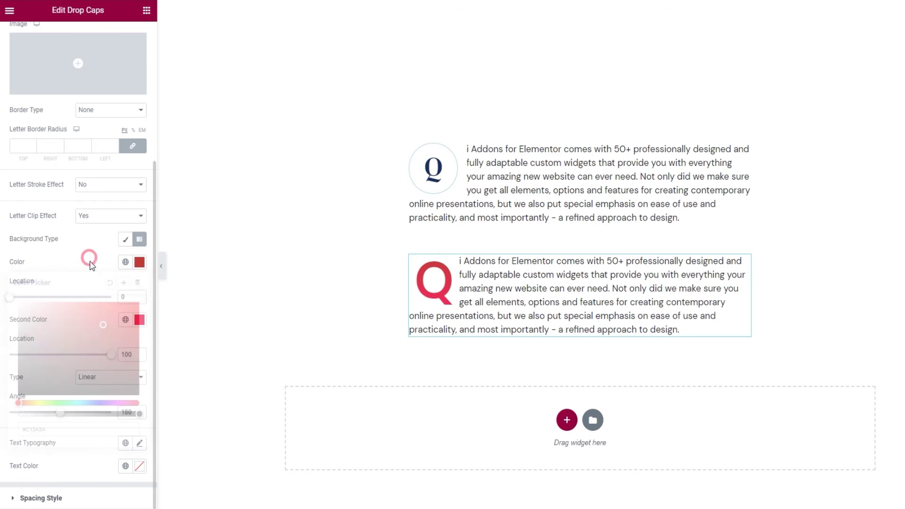
left_click(139, 320)
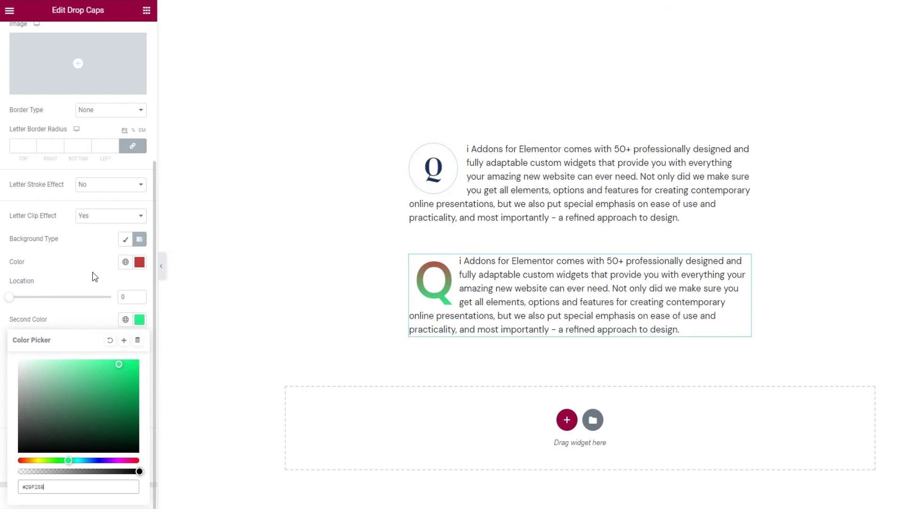
left_click(123, 240)
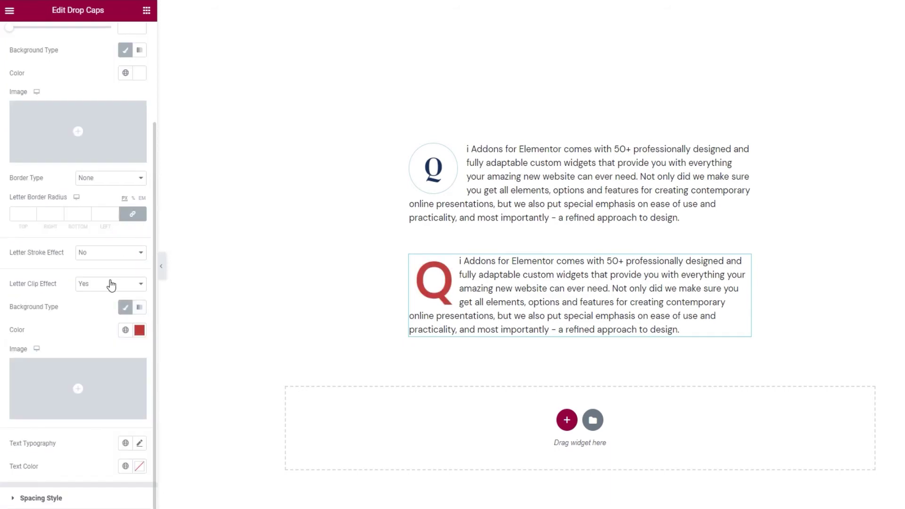
Step: Clear the red clip colour and fill the Q with the fixed-img.jpg pink pattern image
left_click(139, 330)
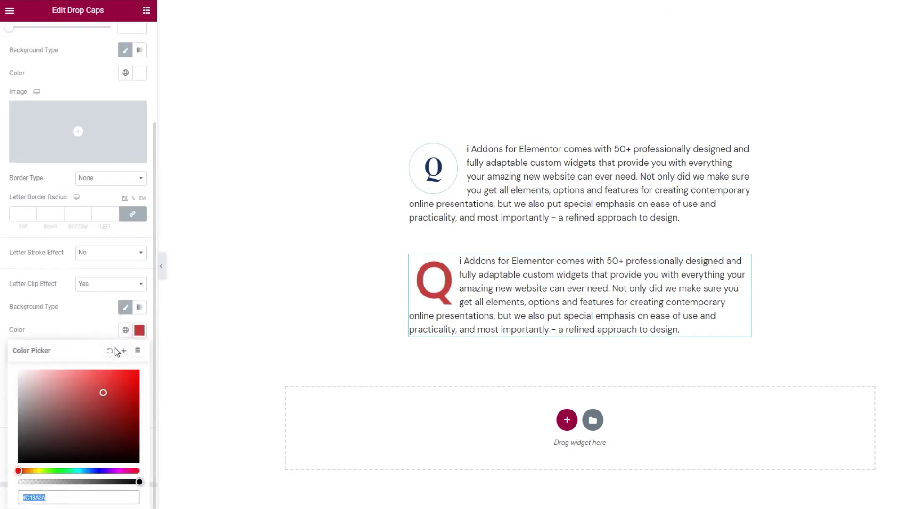
left_click(110, 350)
left_click(51, 327)
left_click(81, 376)
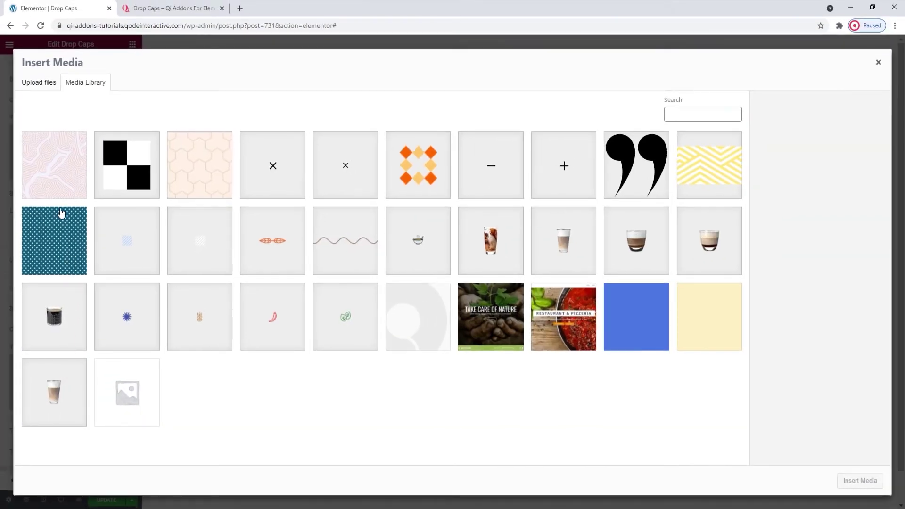
left_click(62, 193)
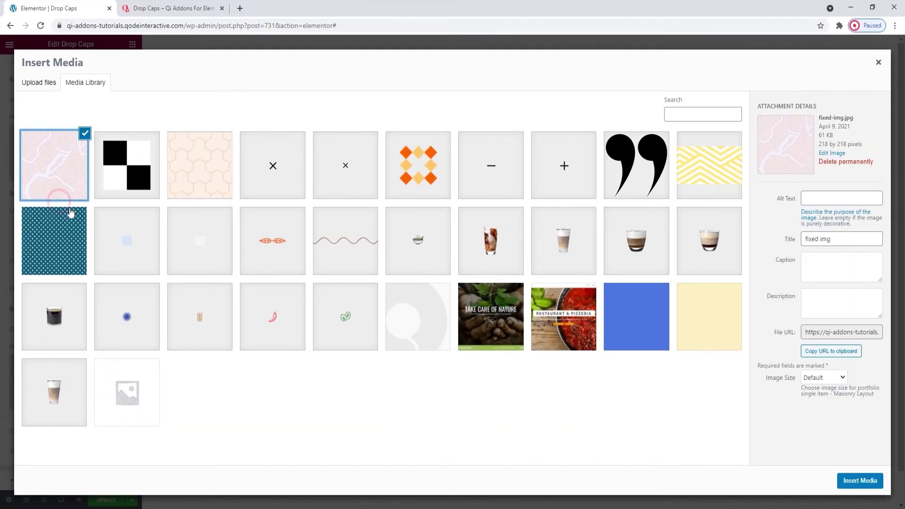
left_click(849, 480)
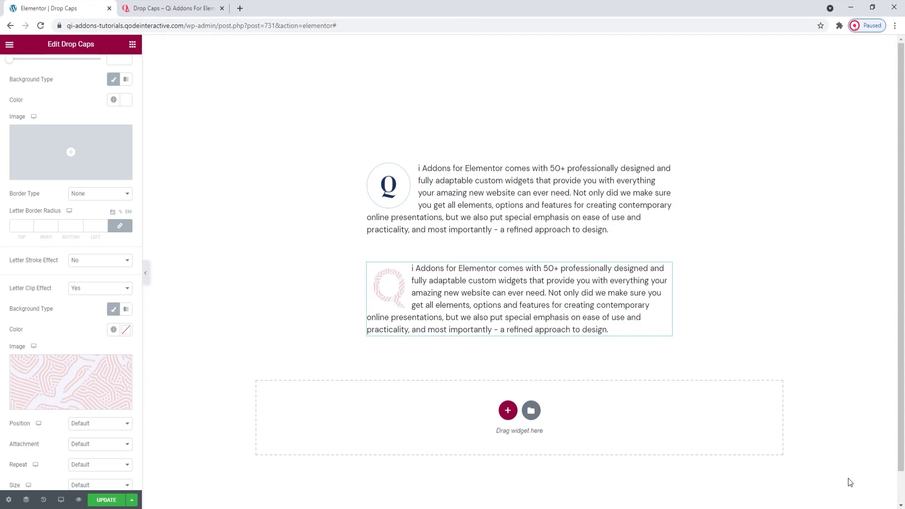
scroll(110, 342, "down", 2)
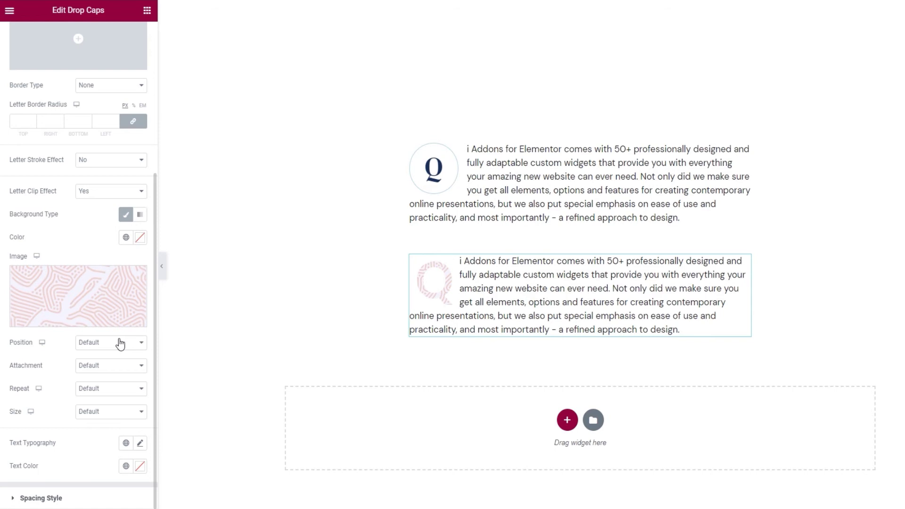
left_click(121, 344)
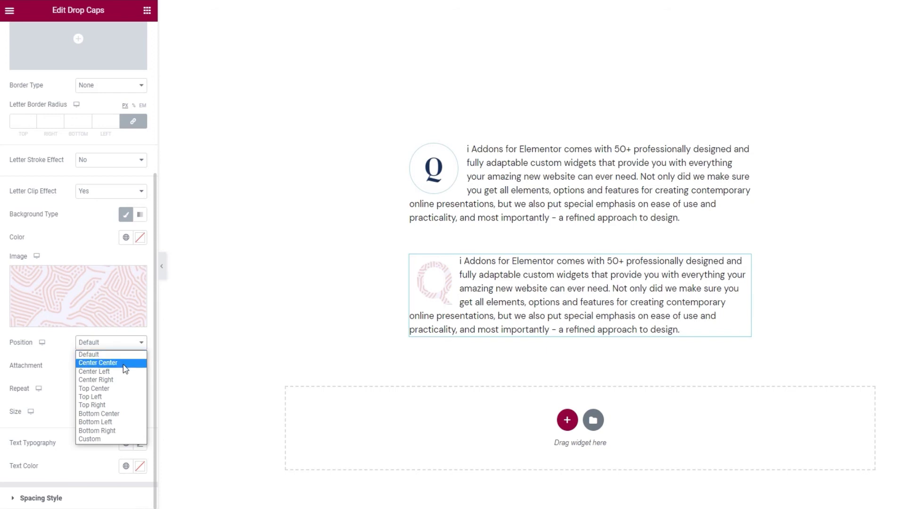
left_click(125, 363)
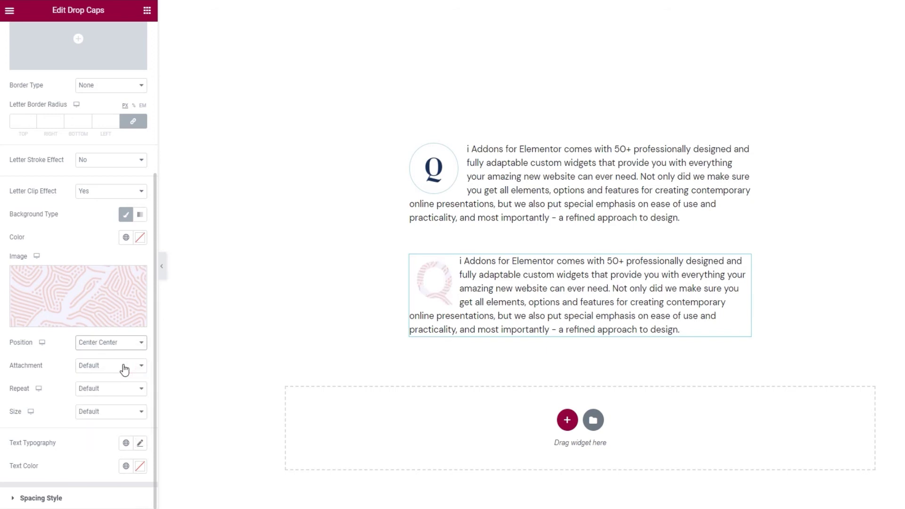
left_click(112, 344)
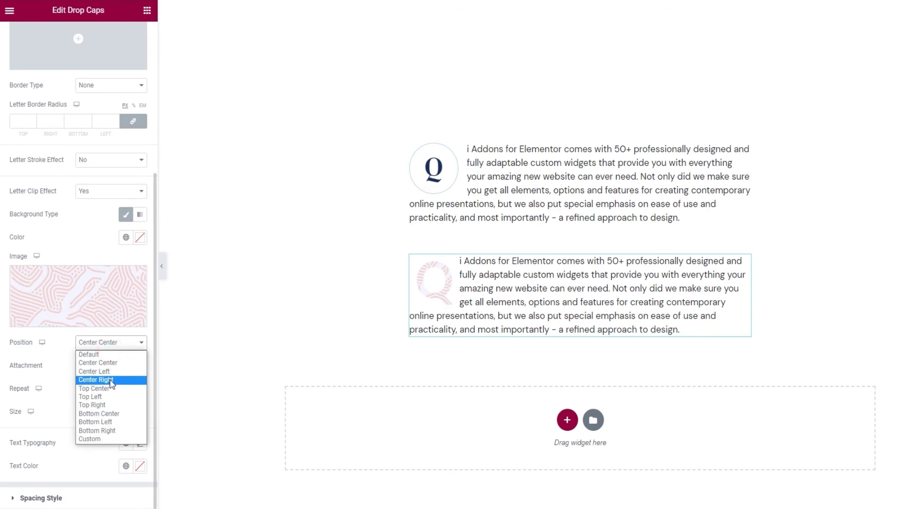
left_click(113, 388)
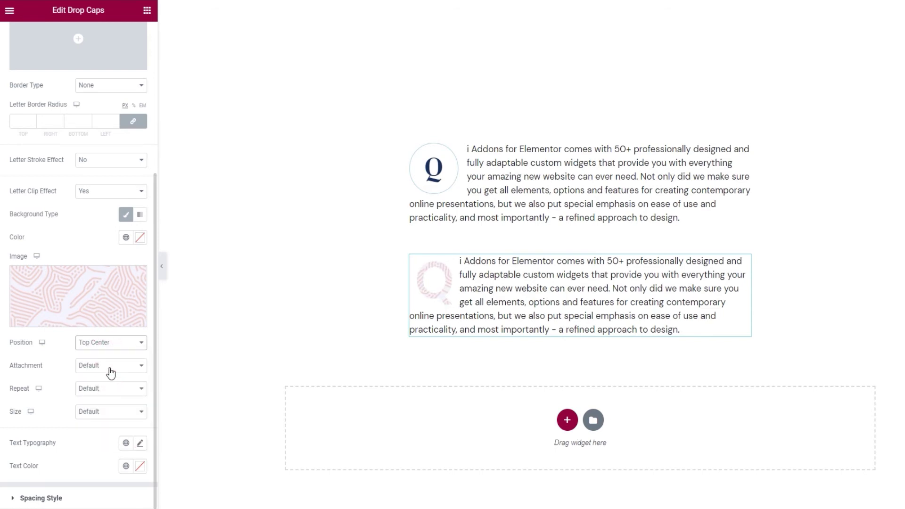
left_click(111, 344)
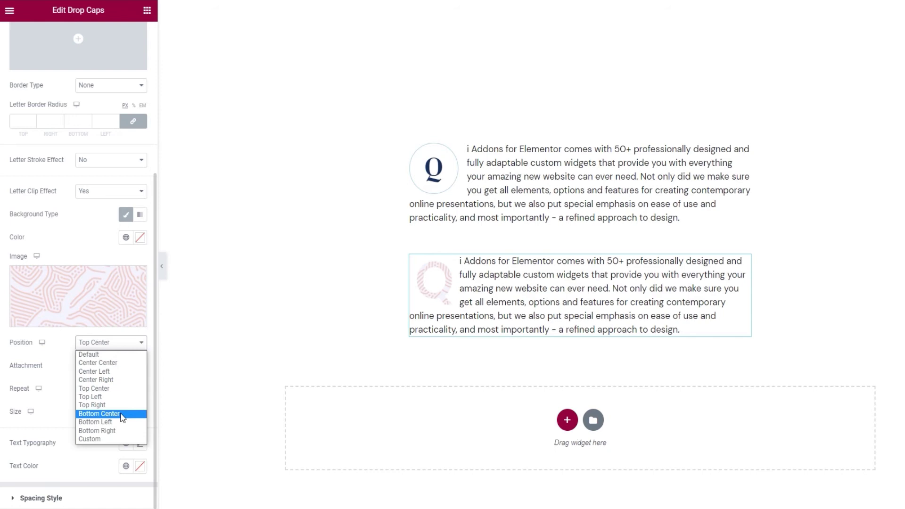
left_click(118, 422)
left_click(101, 343)
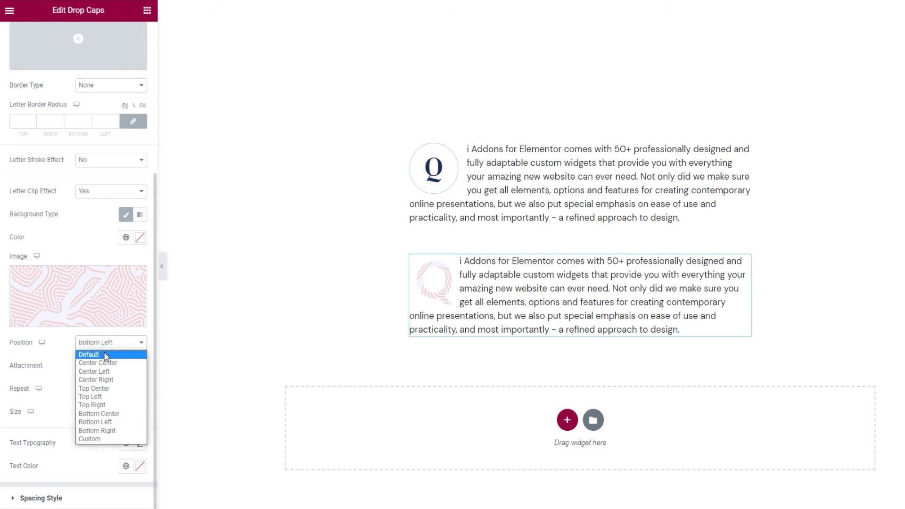
left_click(104, 355)
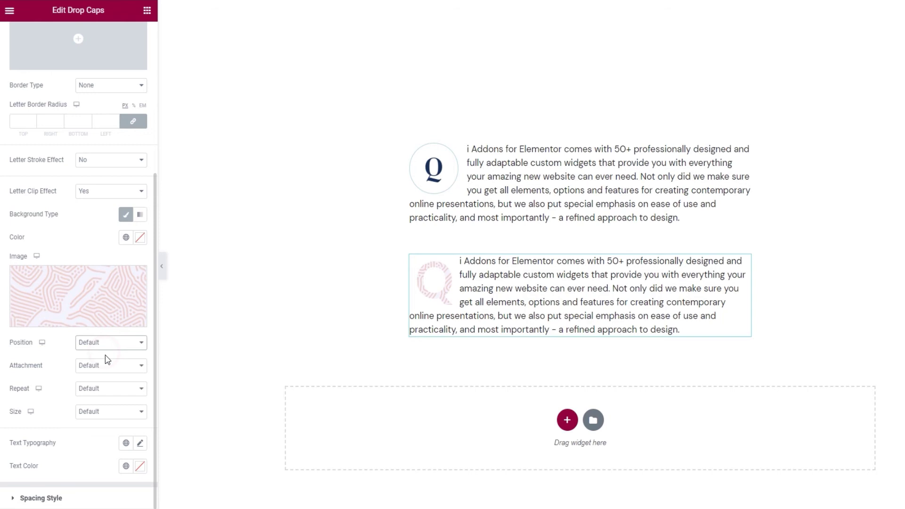
Step: Try Scroll and Fixed attachments for the clipped Q's fill image, then return it to Default
left_click(109, 365)
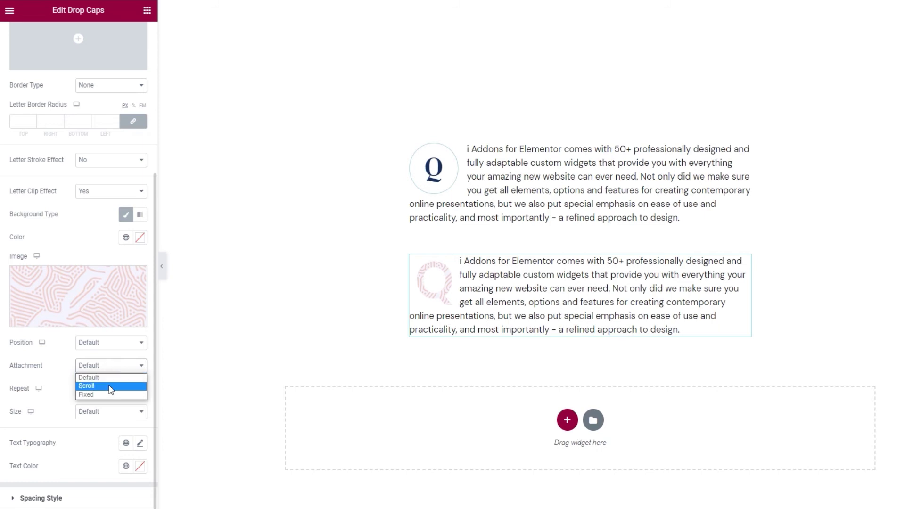
left_click(106, 385)
scroll(299, 335, "down", 1)
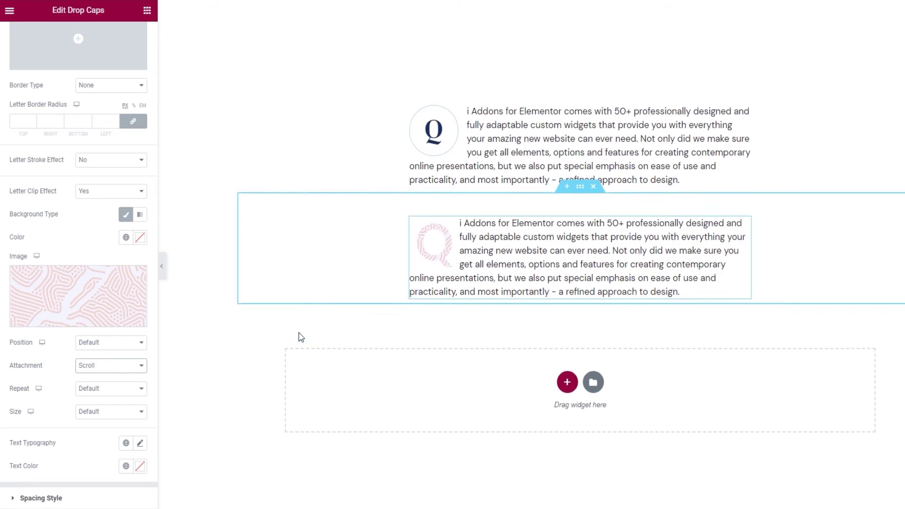
scroll(301, 336, "up", 1)
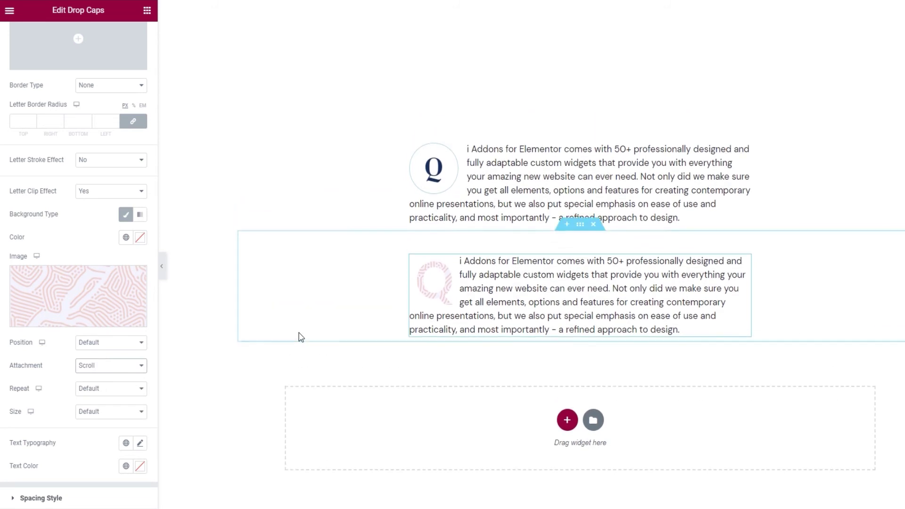
scroll(301, 336, "down", 1)
scroll(301, 336, "up", 1)
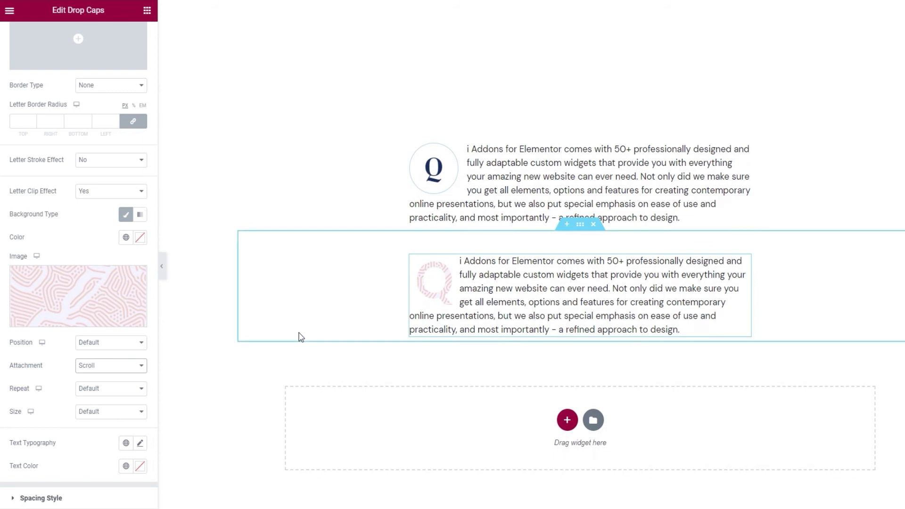
left_click(124, 365)
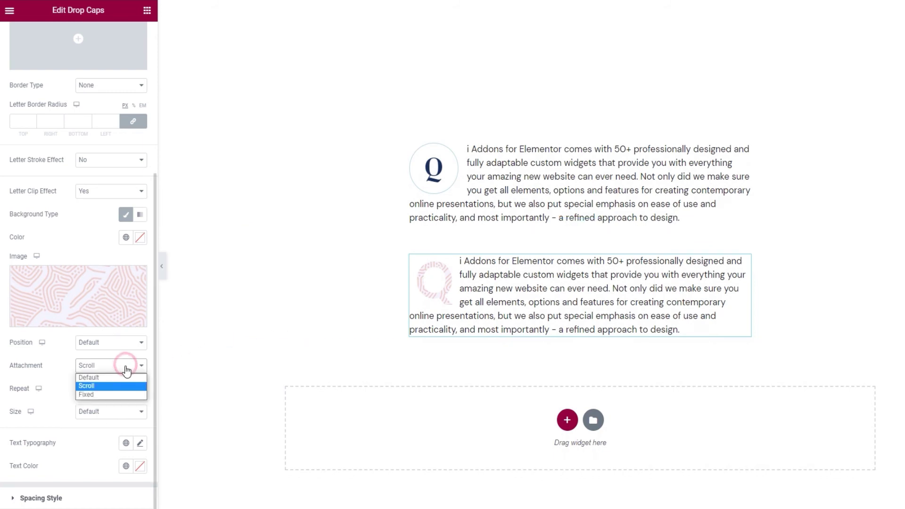
left_click(124, 395)
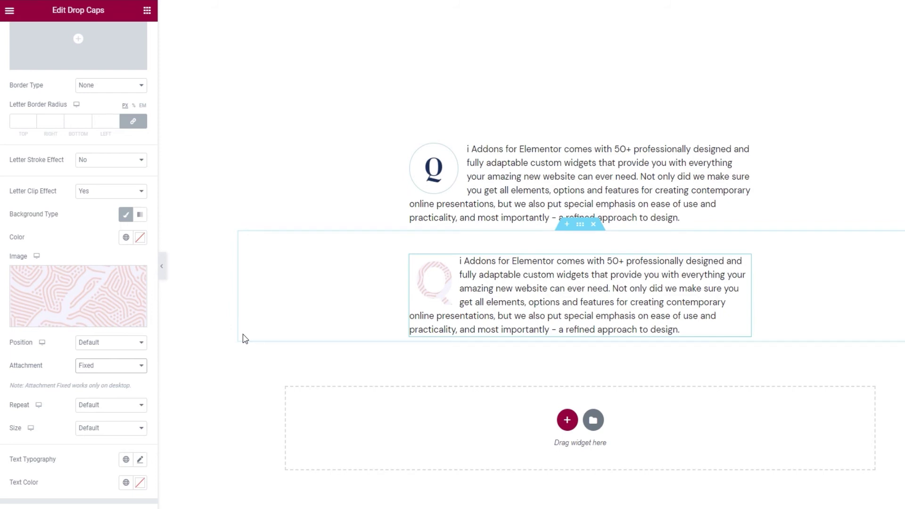
left_click(137, 367)
left_click(119, 377)
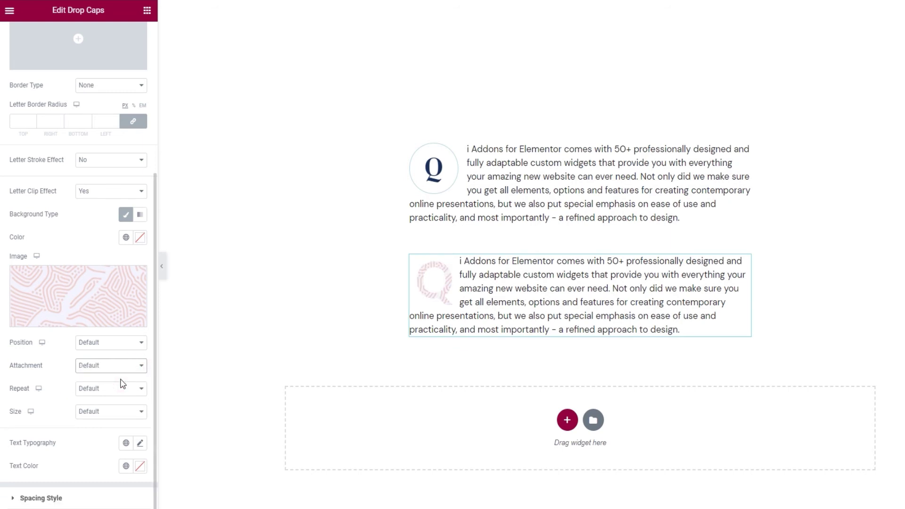
left_click(116, 391)
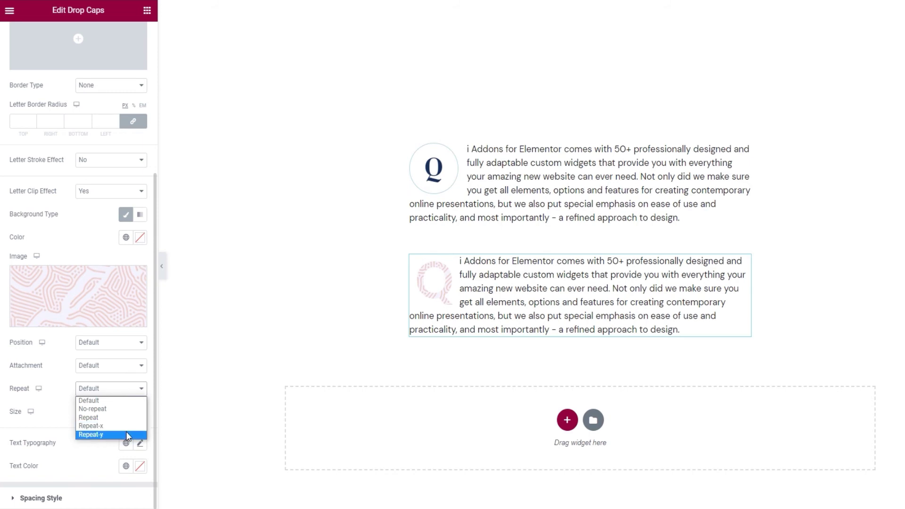
Step: Set the fill image's Repeat to No-repeat
left_click(110, 409)
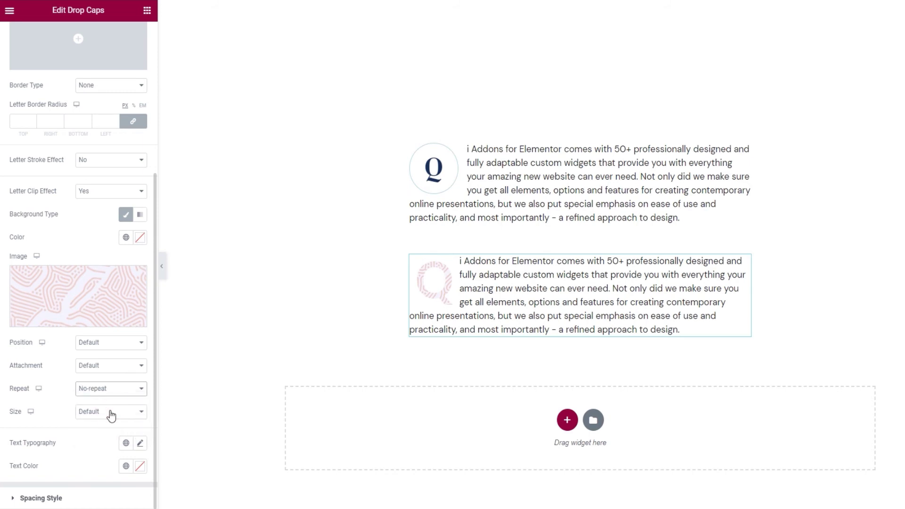
Step: Try Auto, Cover and Contain background sizes on the clipped Q's pattern
left_click(123, 420)
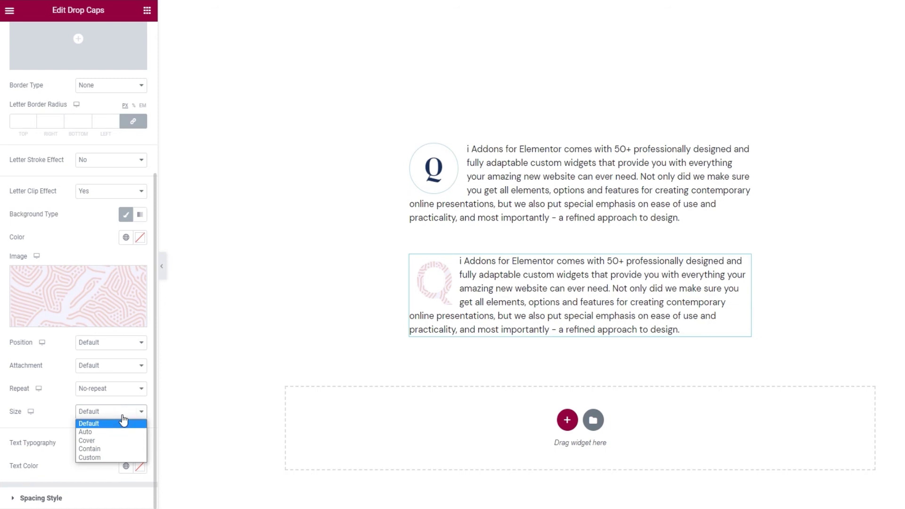
left_click(126, 432)
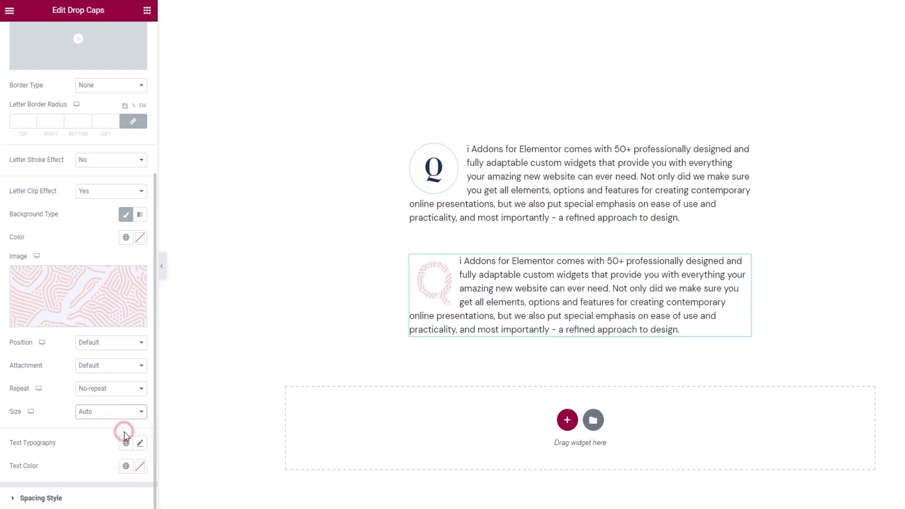
left_click(119, 415)
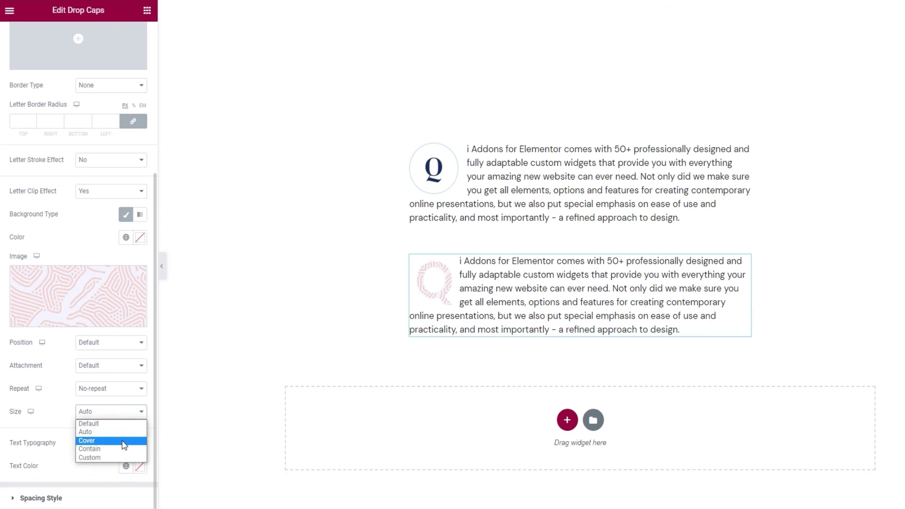
left_click(124, 441)
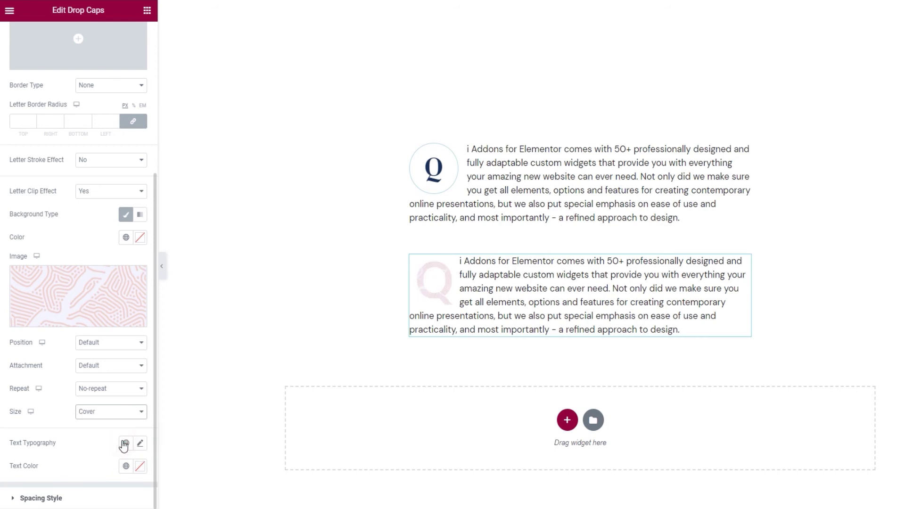
left_click(116, 413)
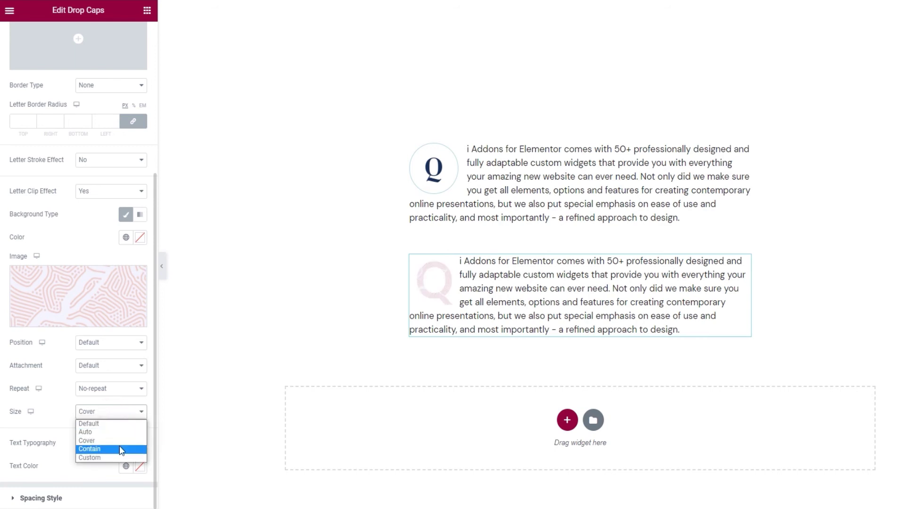
left_click(120, 448)
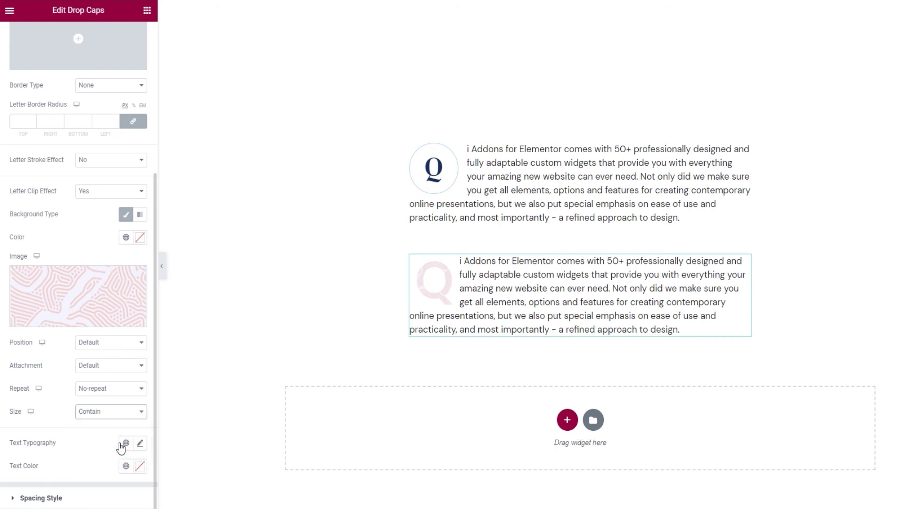
Step: Switch to a Custom size with width 70, then return the size to Default
left_click(113, 413)
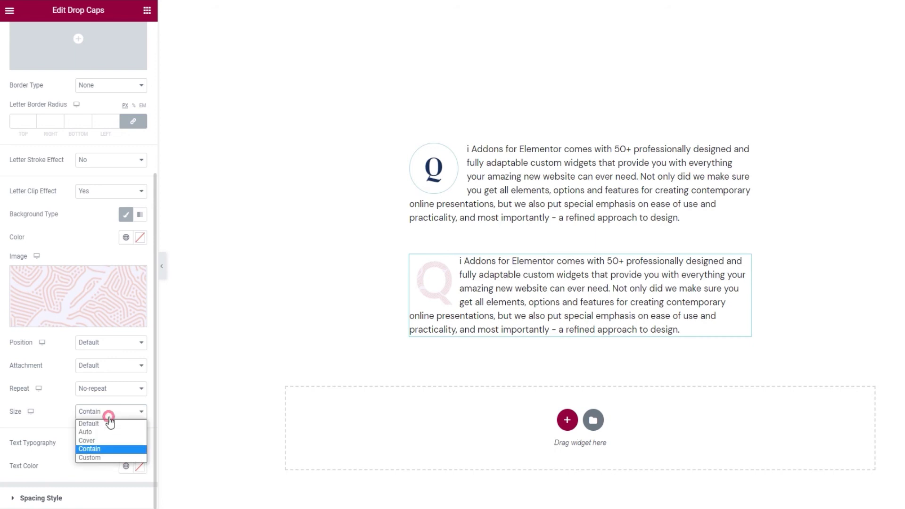
left_click(112, 455)
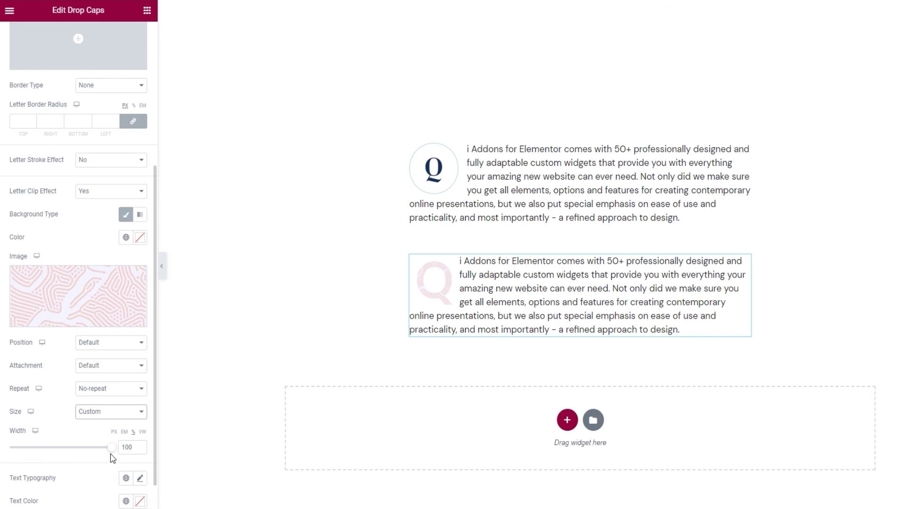
left_click(111, 449)
mouse_move(111, 453)
left_mouse_down()
mouse_move(79, 440)
mouse_move(117, 452)
left_mouse_up()
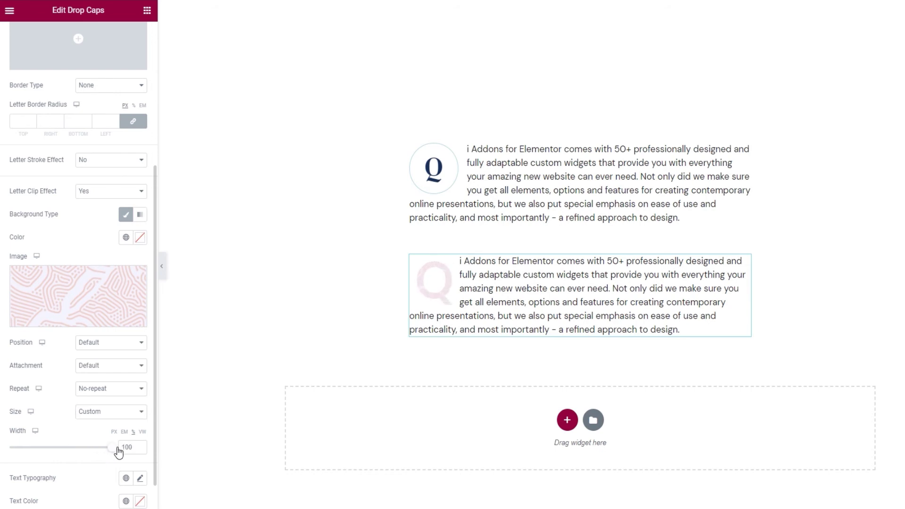
left_click(101, 414)
left_click(104, 432)
left_click(102, 417)
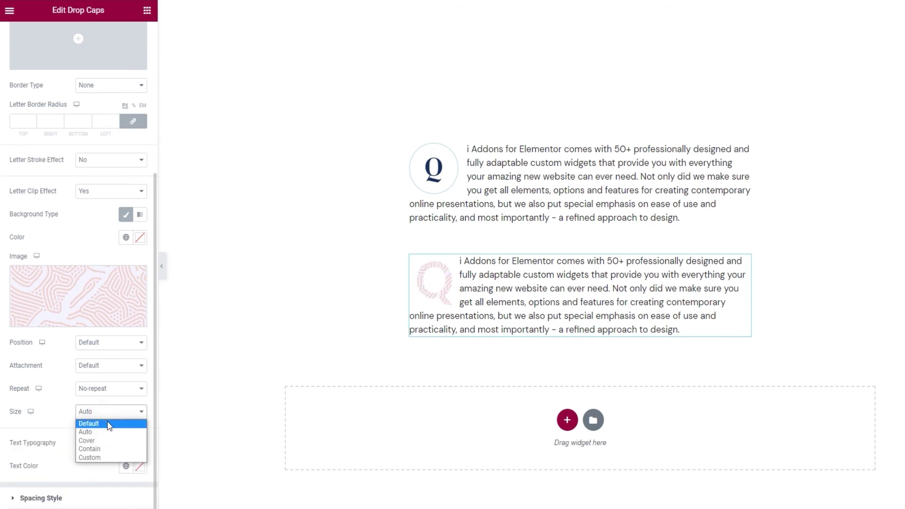
left_click(105, 423)
mouse_move(105, 321)
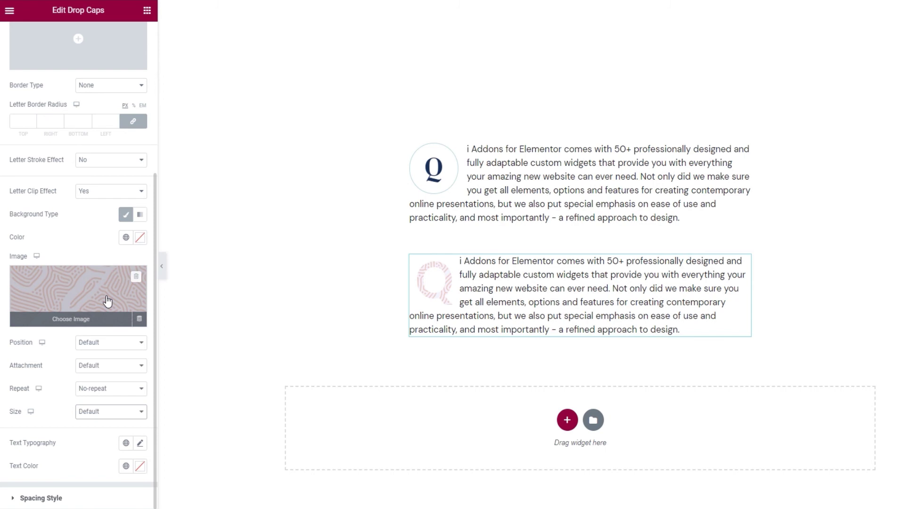
Step: Replace the pink pattern with the teal dotted dropcaps.png image and update the page
left_click(136, 276)
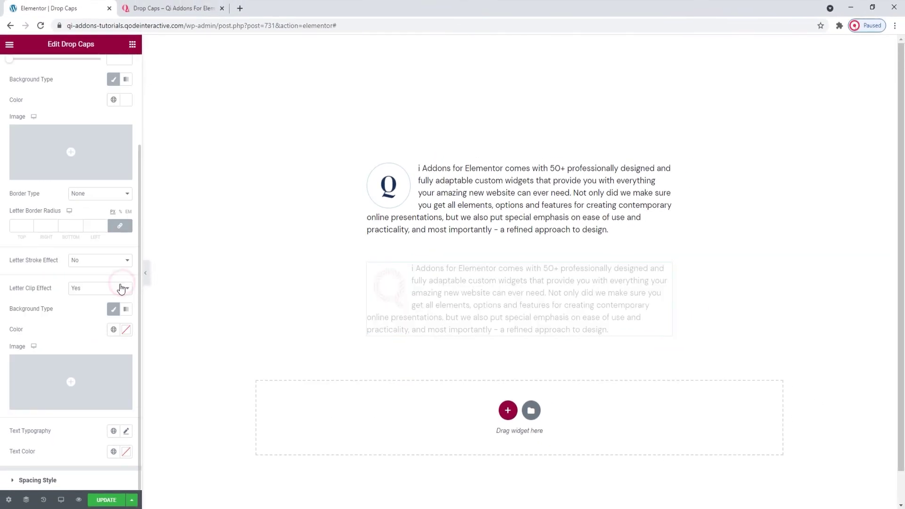
left_click(73, 366)
left_click(74, 272)
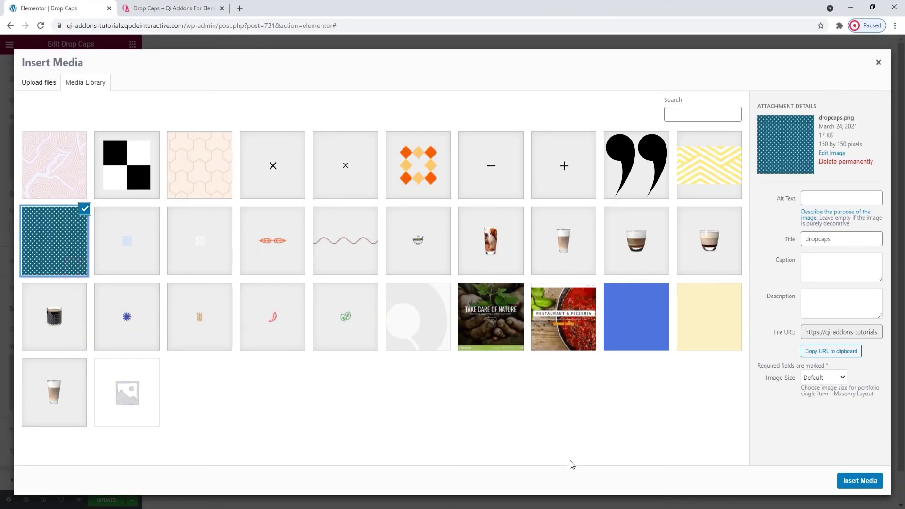
left_click(844, 480)
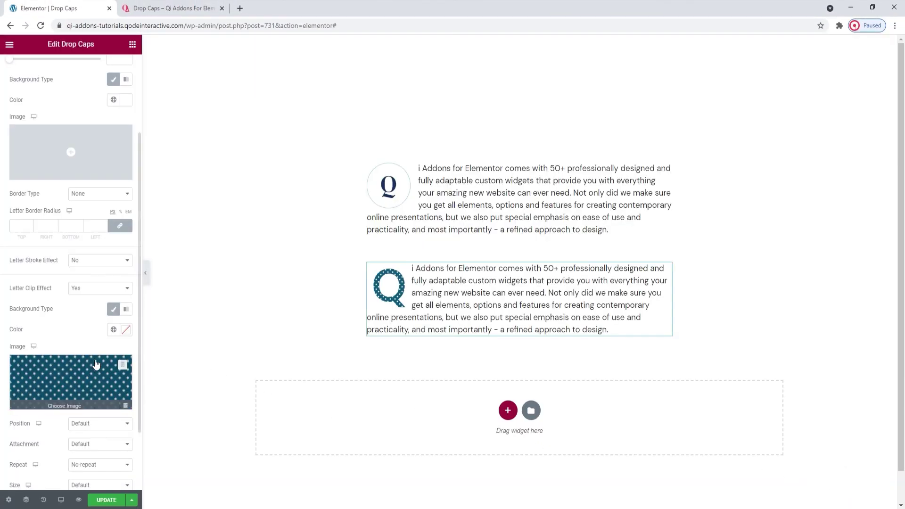
scroll(95, 364, "down", 2)
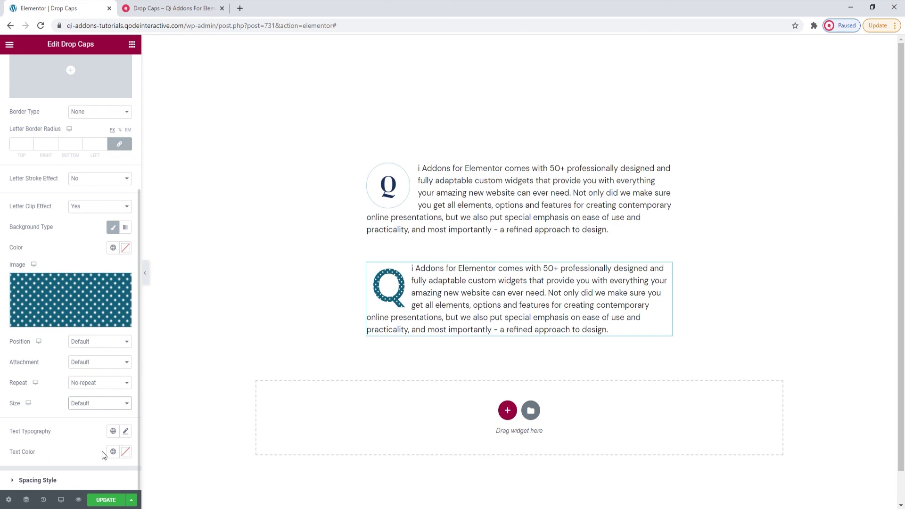
left_click(103, 501)
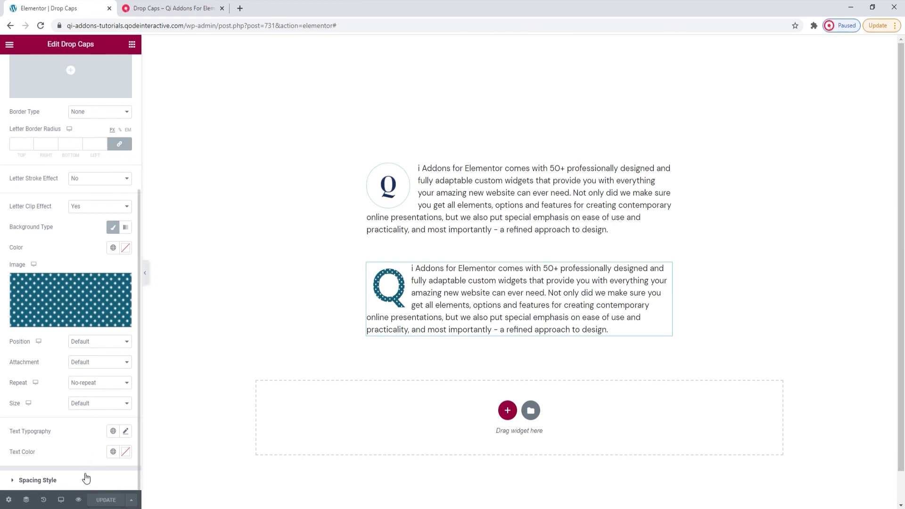
Step: Unlink the teal Q's letter margin and set Top to -4 and Right to 14
left_click(86, 478)
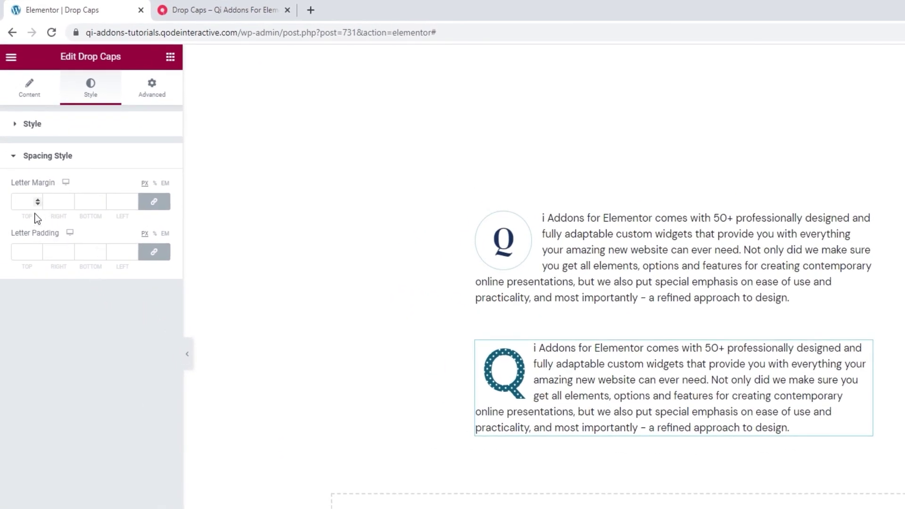
left_click(155, 202)
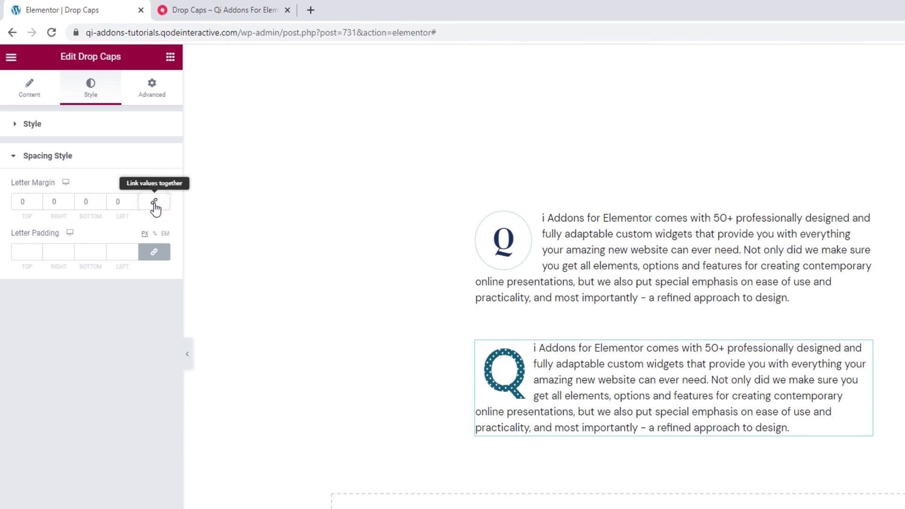
left_click(38, 203)
left_click(37, 204)
left_click(37, 204)
left_click(38, 204)
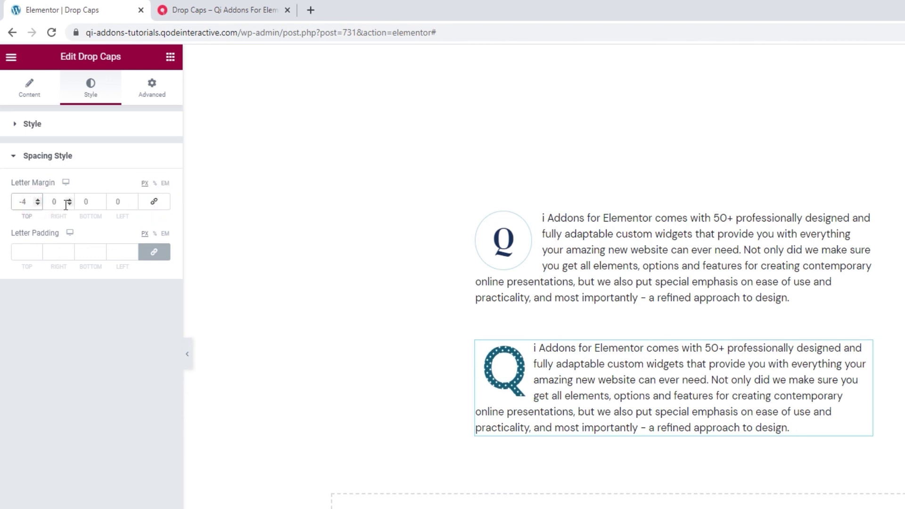
left_click(55, 201)
type("14")
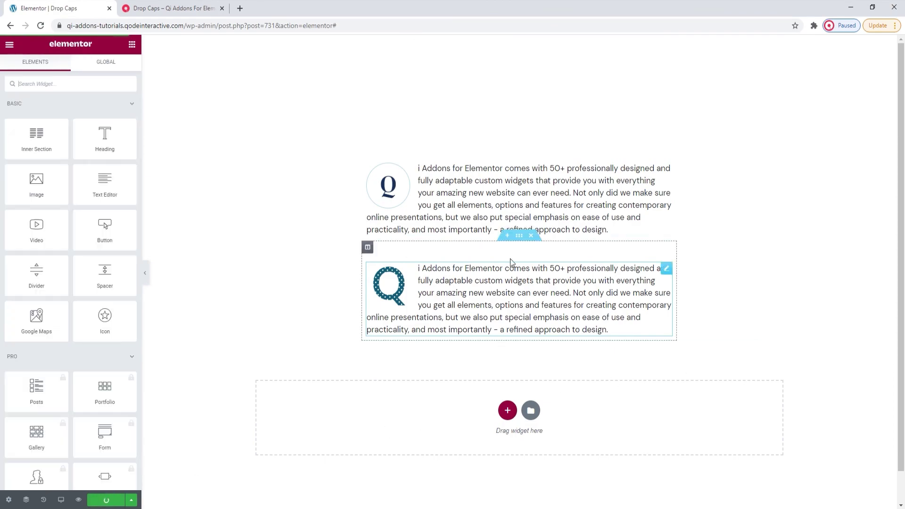
Step: Scroll the Qi Addons Drop Caps demo to the circled navy and teal dotted Q examples
left_click(181, 8)
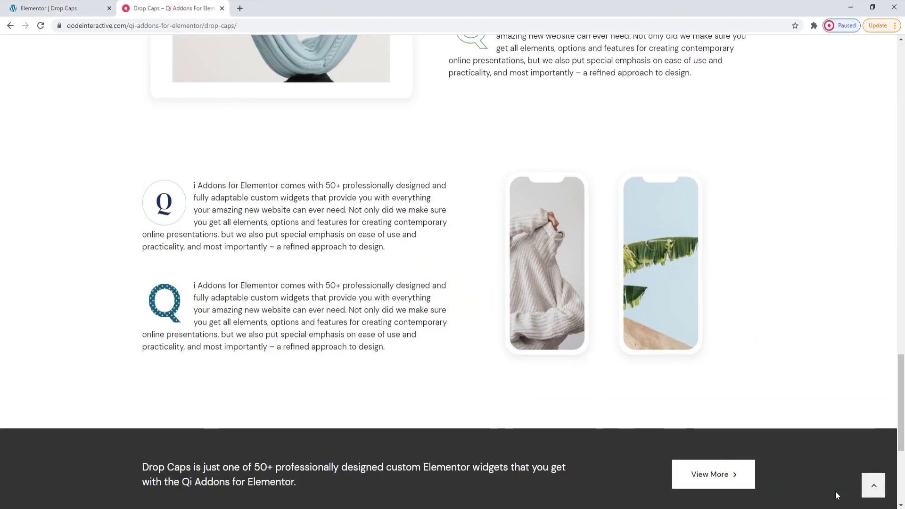
left_click(872, 483)
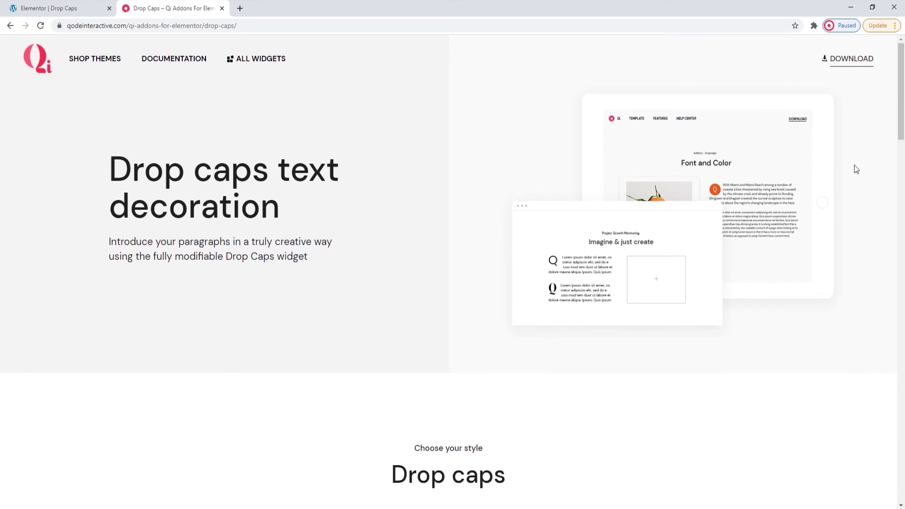
left_click_drag(903, 91, 903, 392)
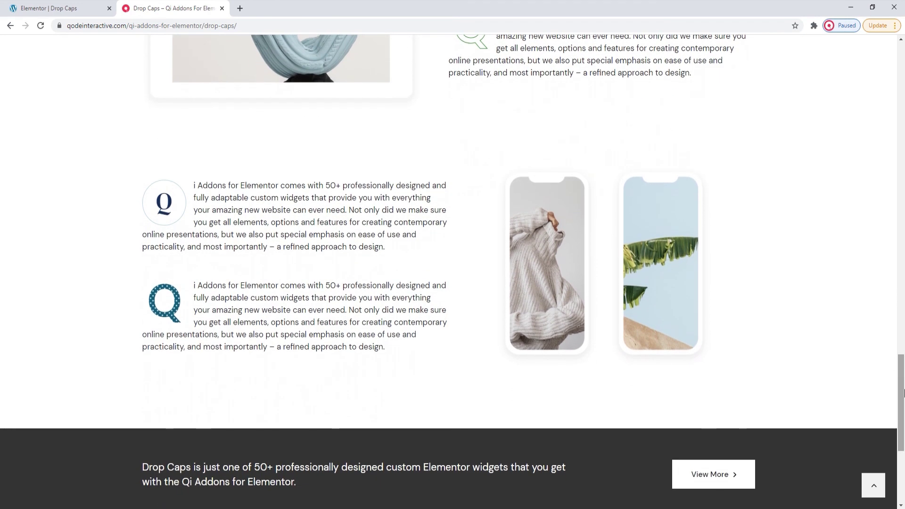